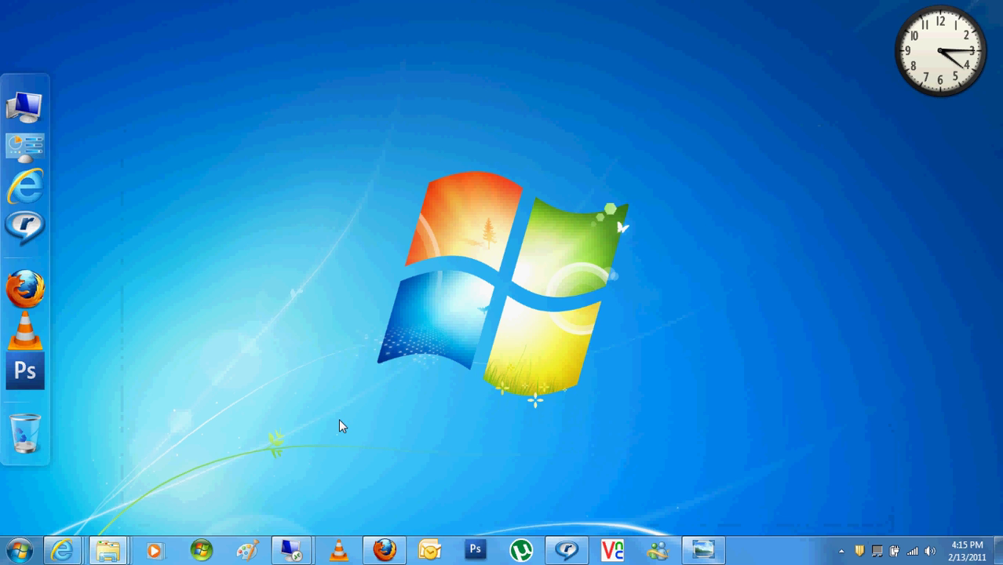
Bring the 10.0.0.6 remote session to the front and close its Command Prompt window
mouse_move(285, 559)
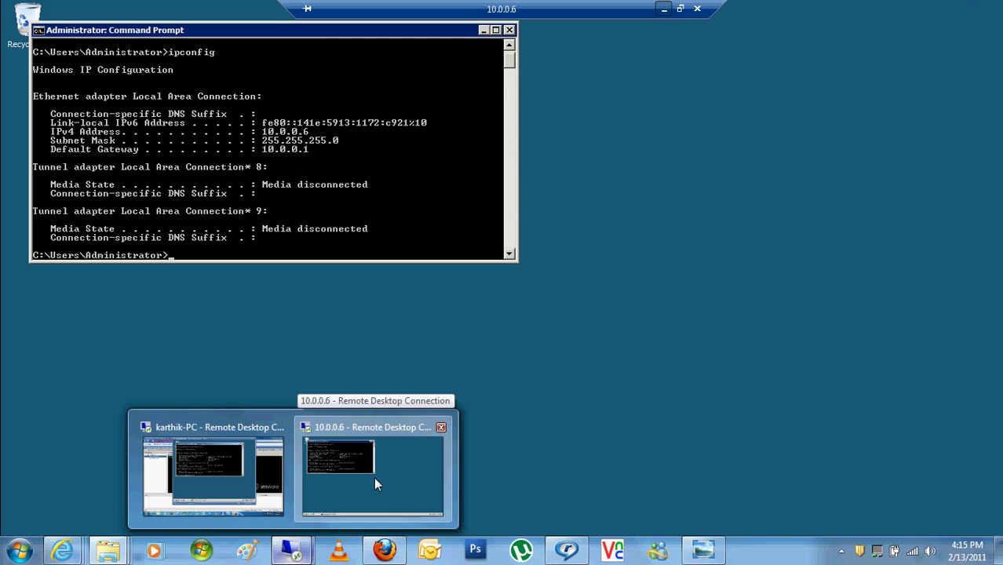
left_click(375, 480)
left_click(509, 30)
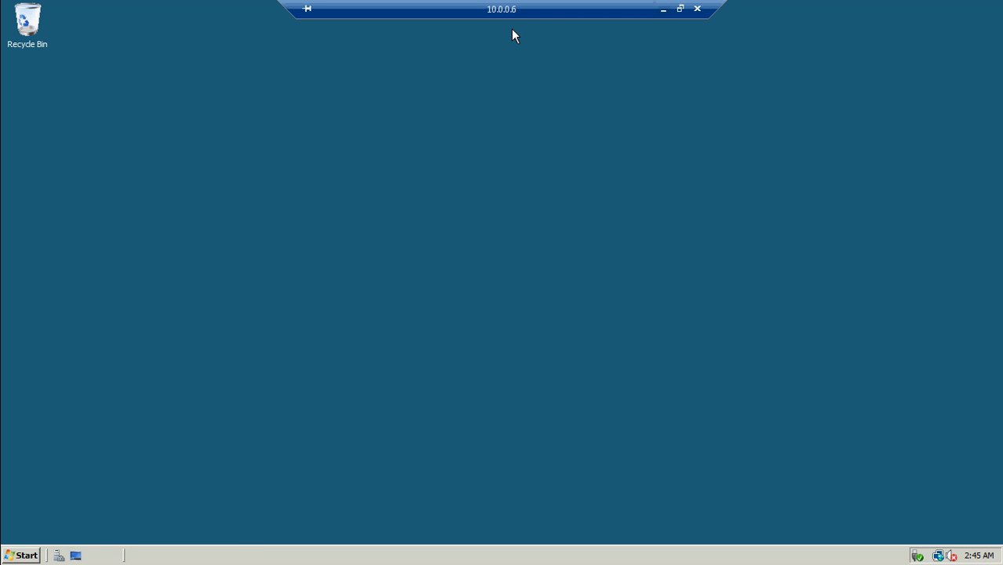
Launch Server Manager from Administrative Tools and view Roles, showing 0 of 16 installed
left_click(26, 554)
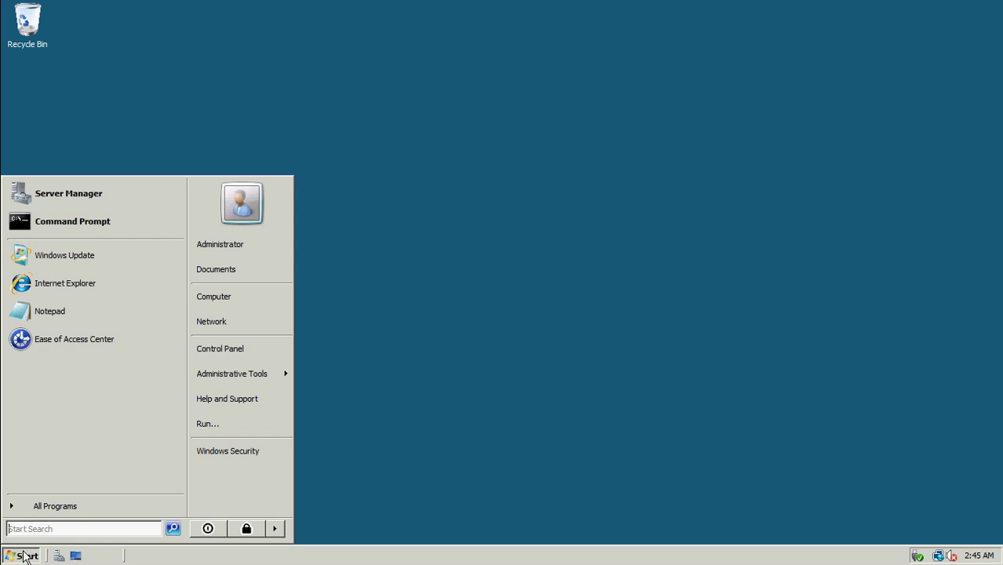
mouse_move(228, 380)
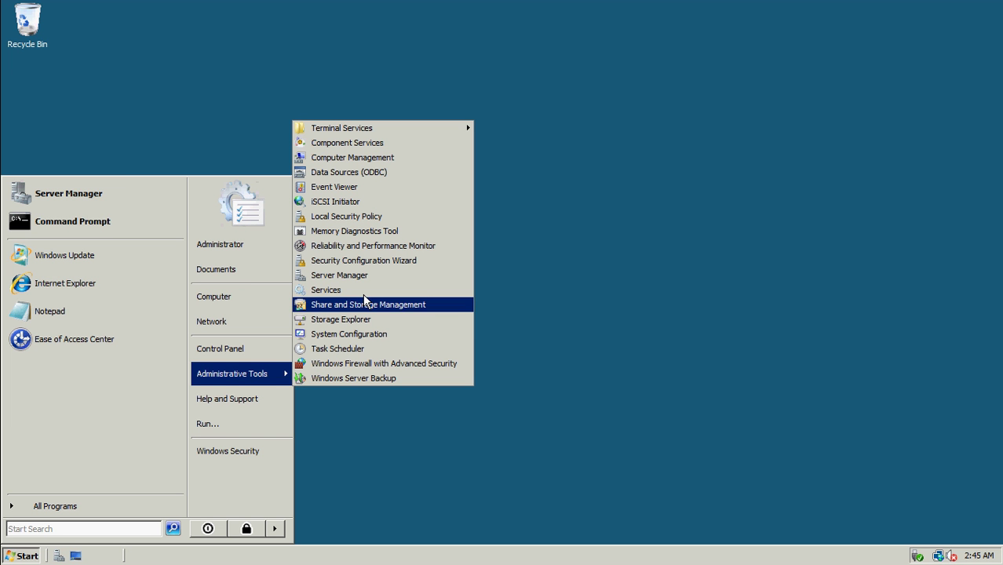
left_click(381, 276)
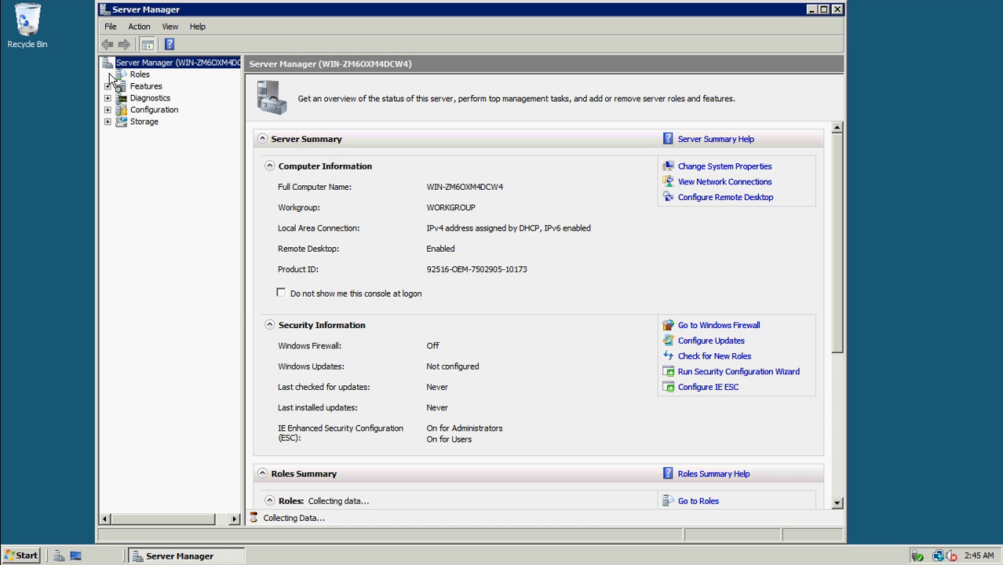
left_click(133, 74)
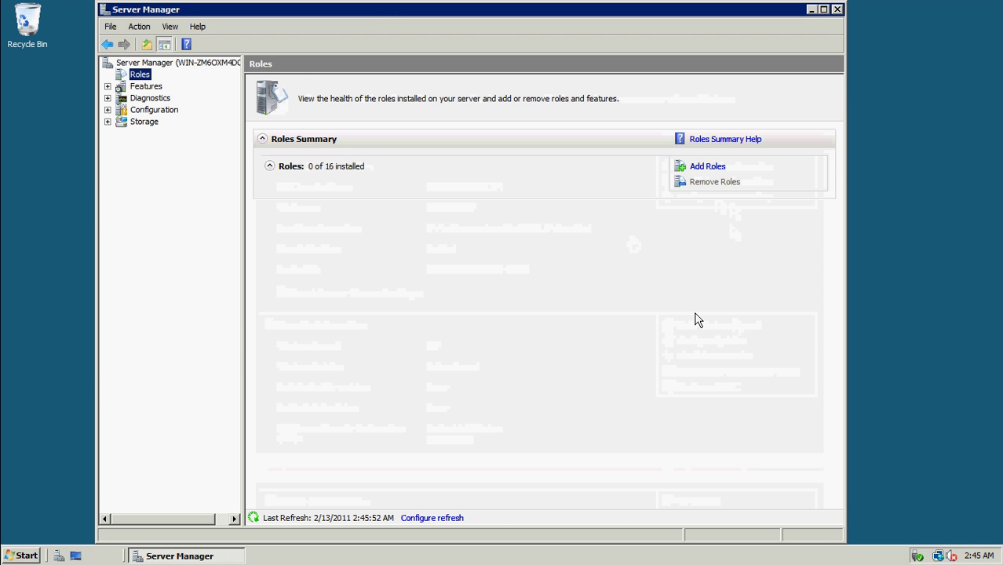
In Add Roles, select Web Server (IIS) with its required features and continue to its introduction
left_click(697, 166)
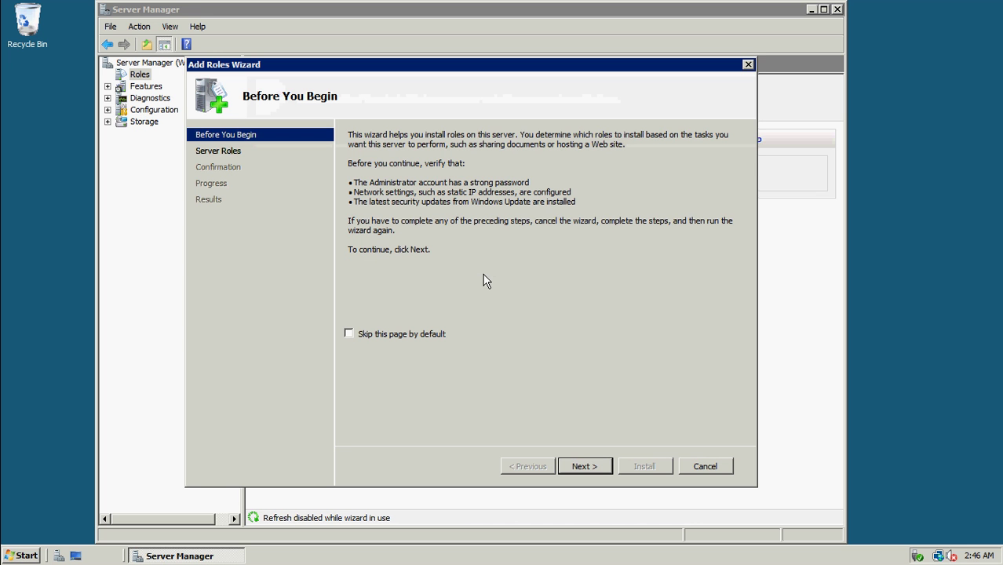
left_click(582, 466)
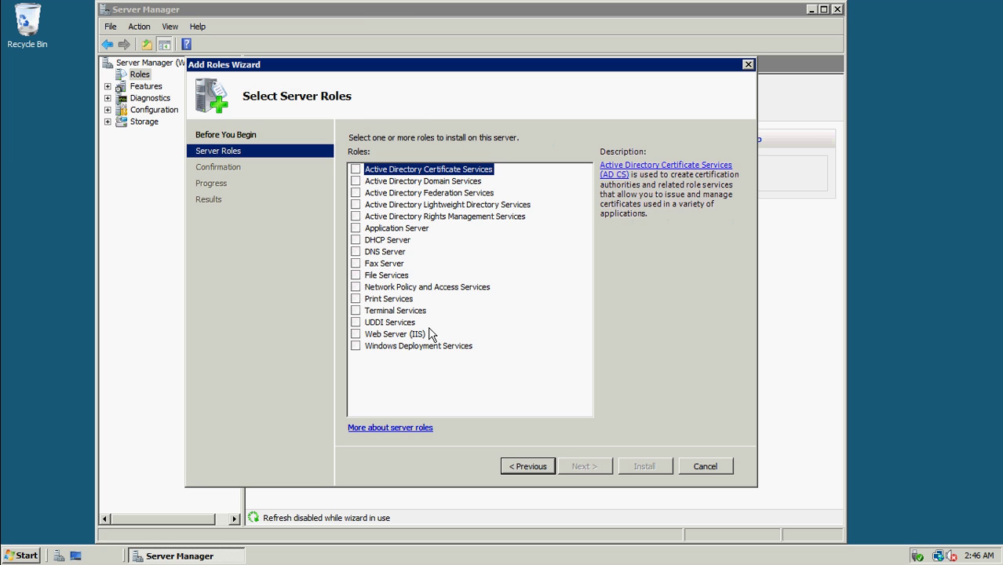
left_click(389, 336)
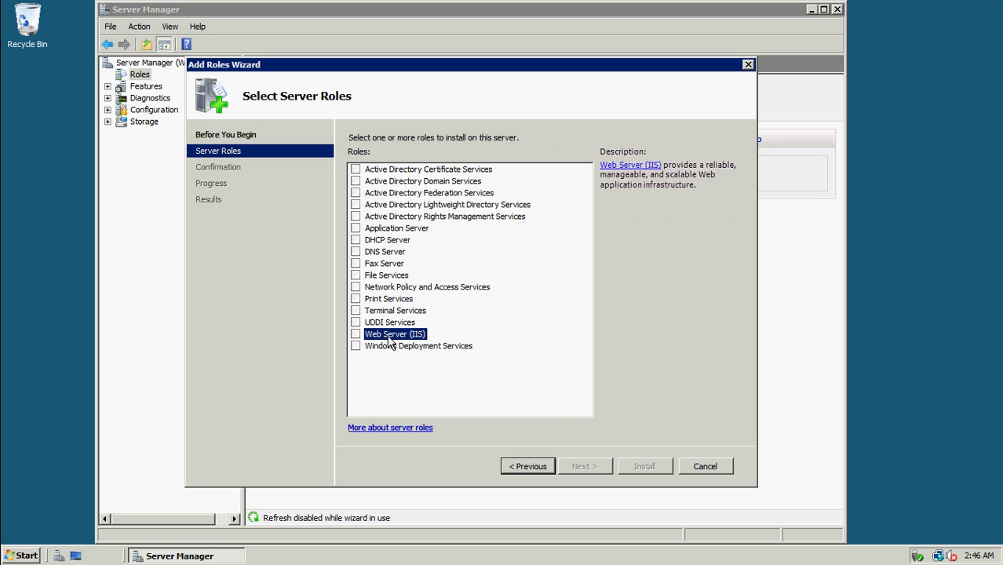
left_click(355, 334)
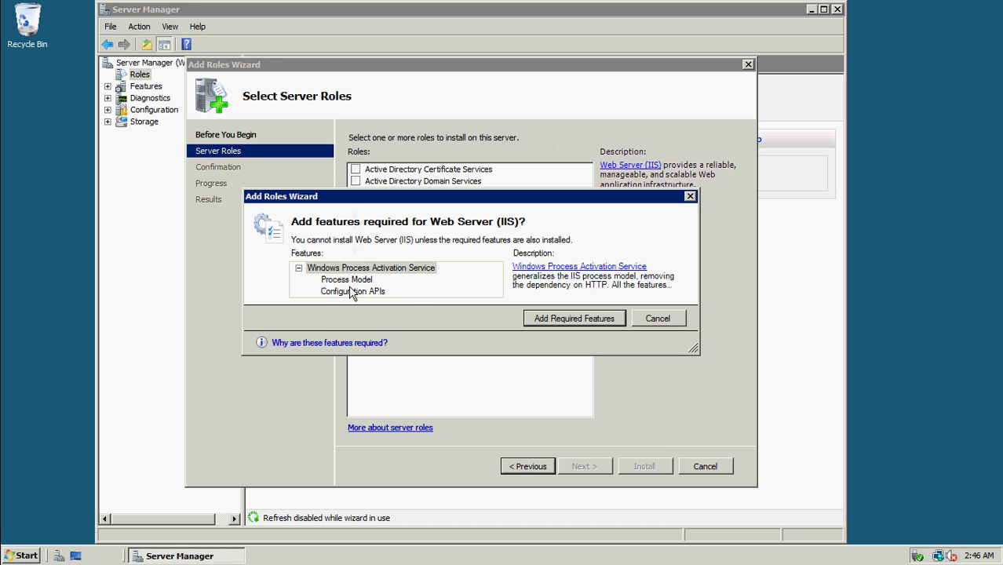
left_click(587, 315)
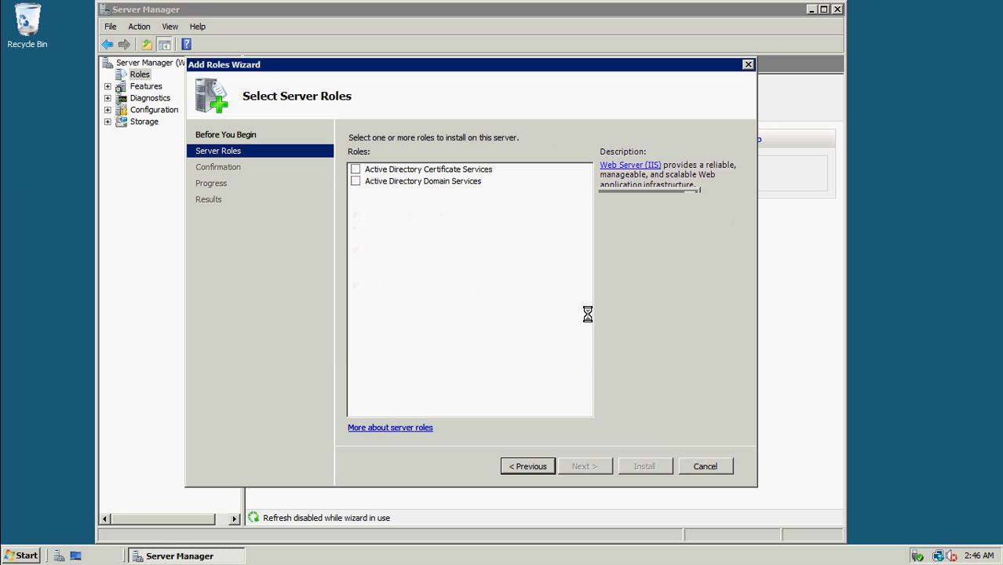
left_click(596, 464)
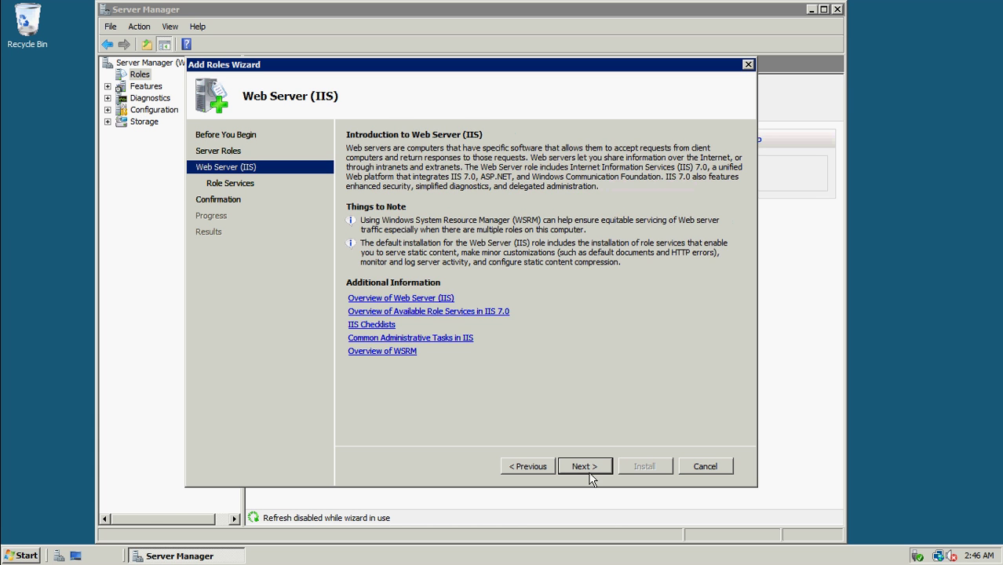
Tick ASP.NET with its required services, ASP, CGI and all IIS 6 Management Compatibility components
left_click(587, 468)
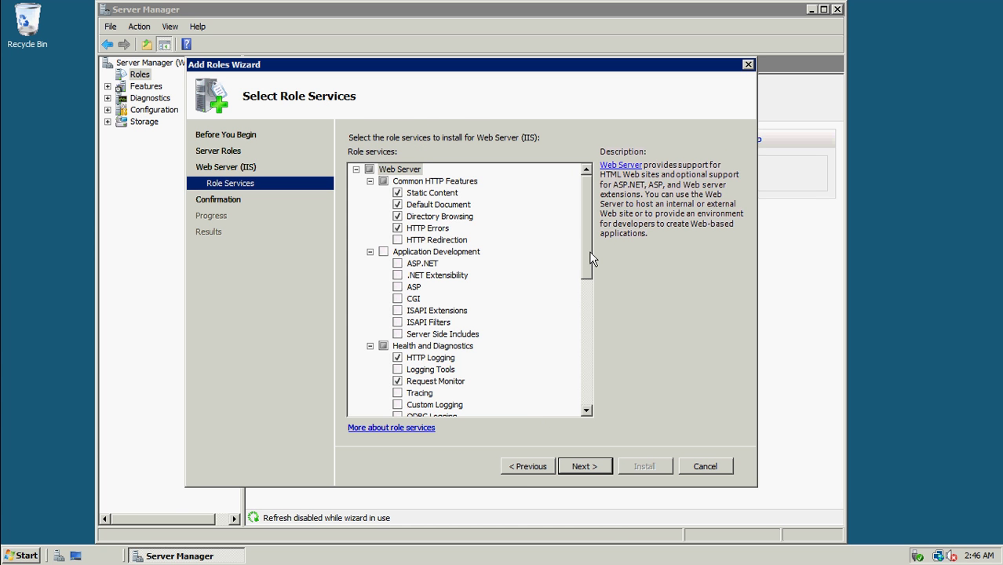
left_click_drag(590, 252, 592, 279)
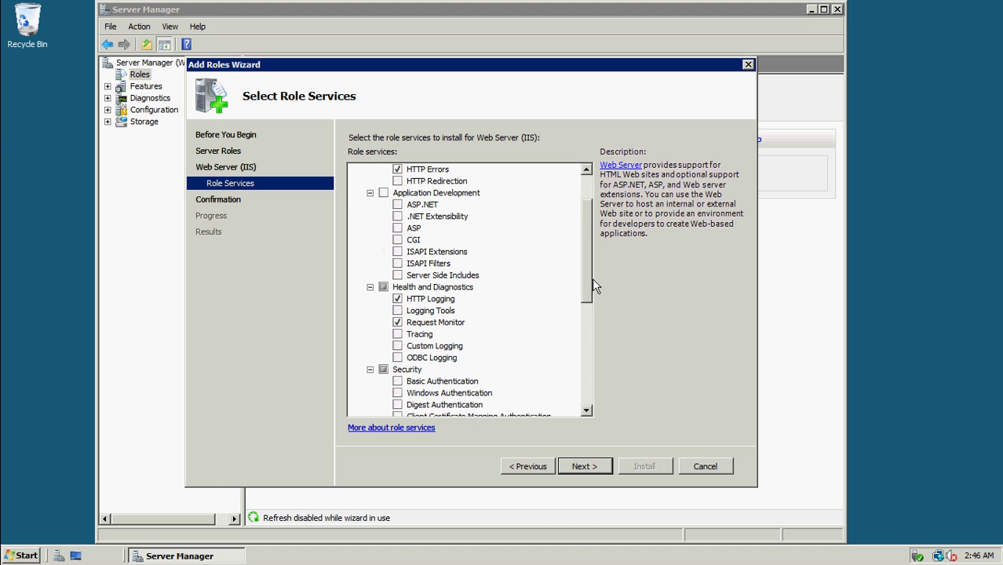
left_click(397, 205)
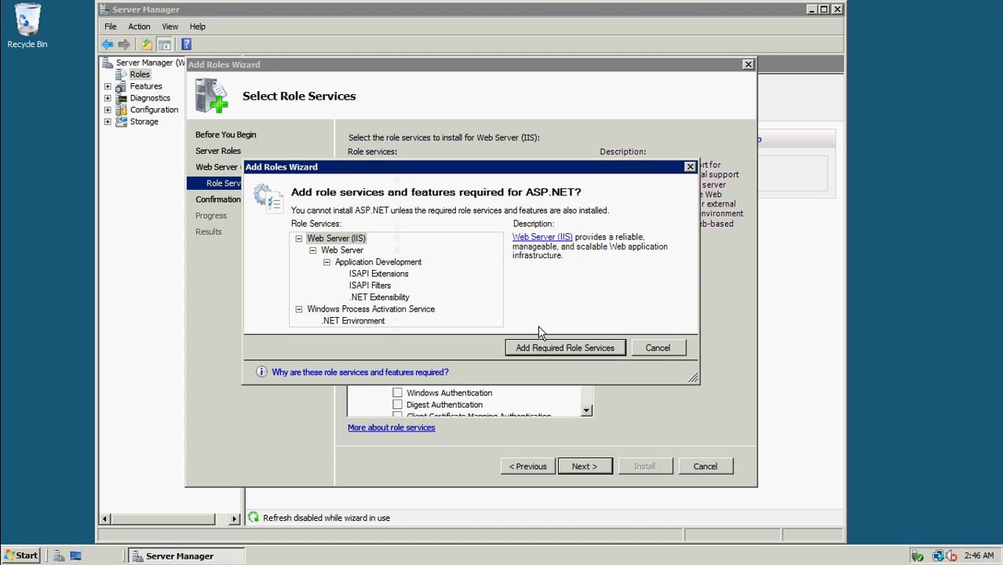
left_click(542, 347)
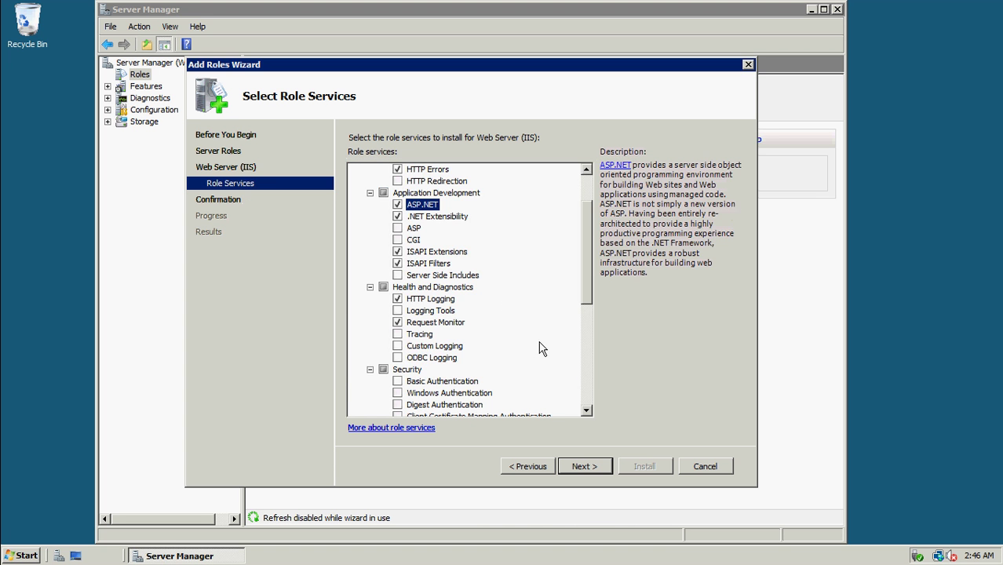
left_click(397, 229)
left_click(398, 241)
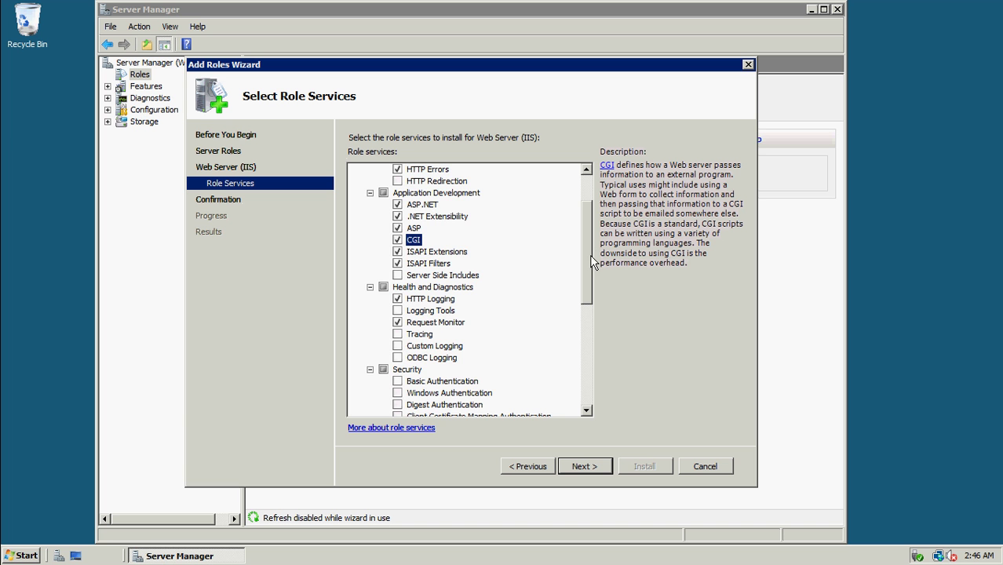
left_click_drag(592, 256, 595, 362)
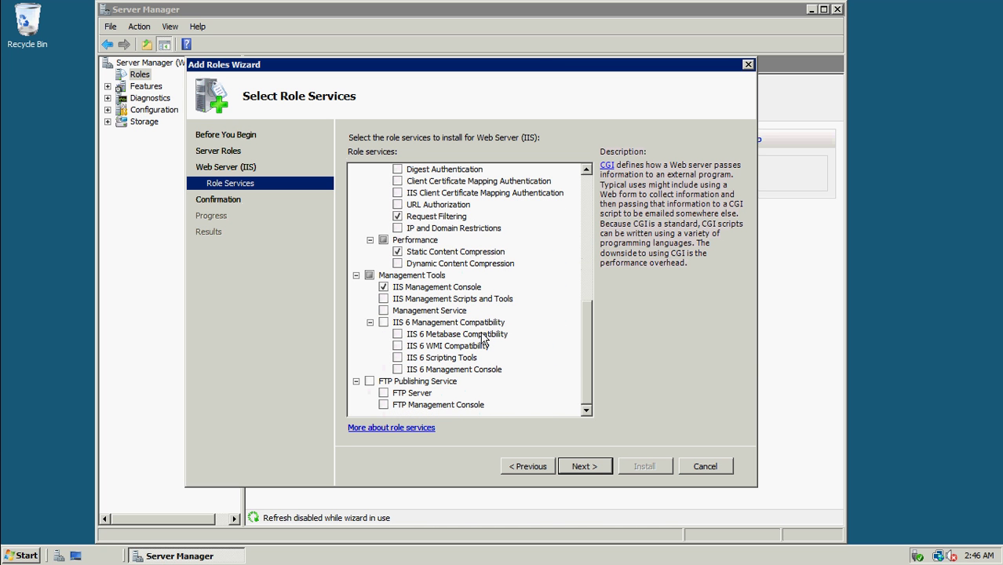
left_click(383, 322)
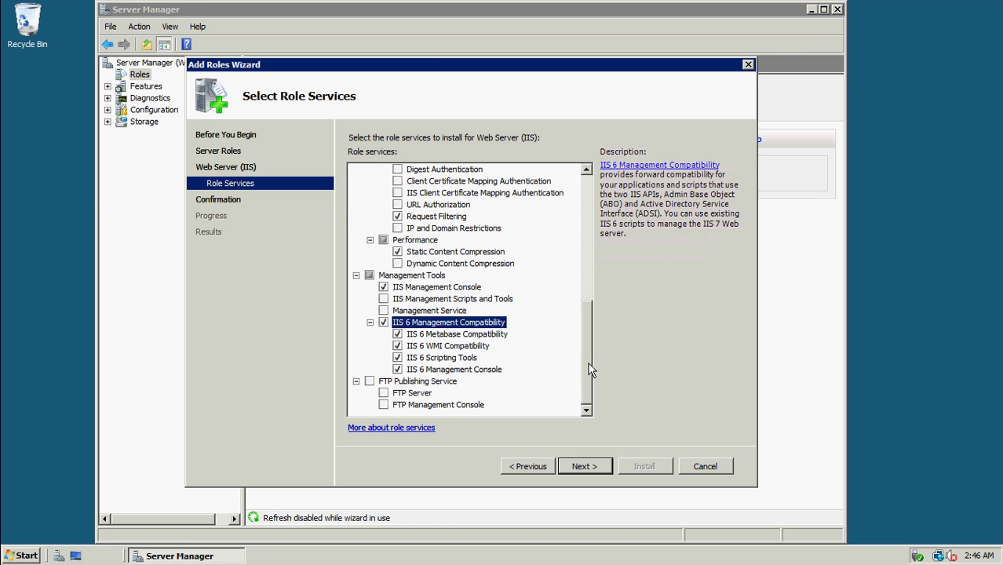
left_click(590, 468)
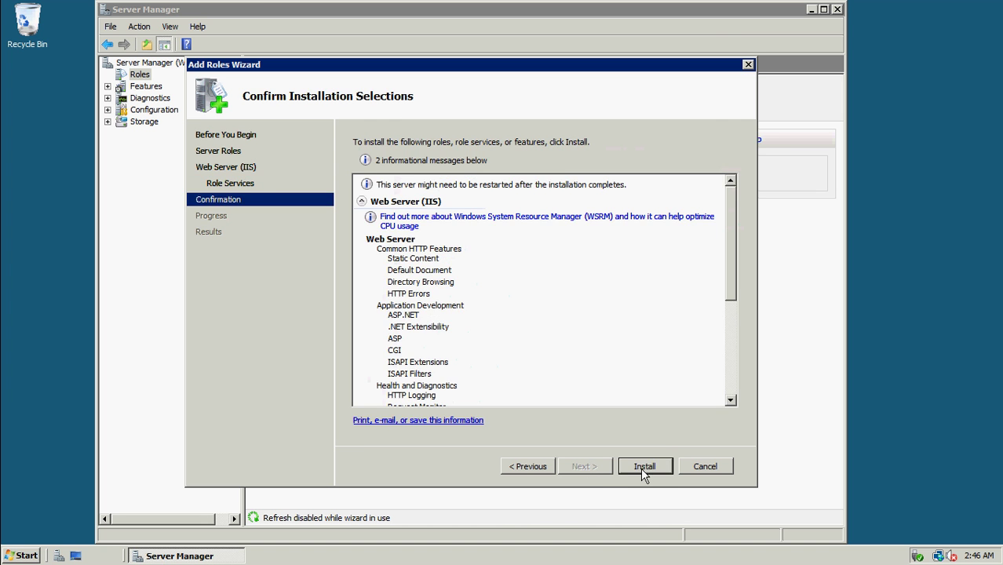
Install the Web Server (IIS) role and minimize the remote session to the local desktop
left_click(643, 470)
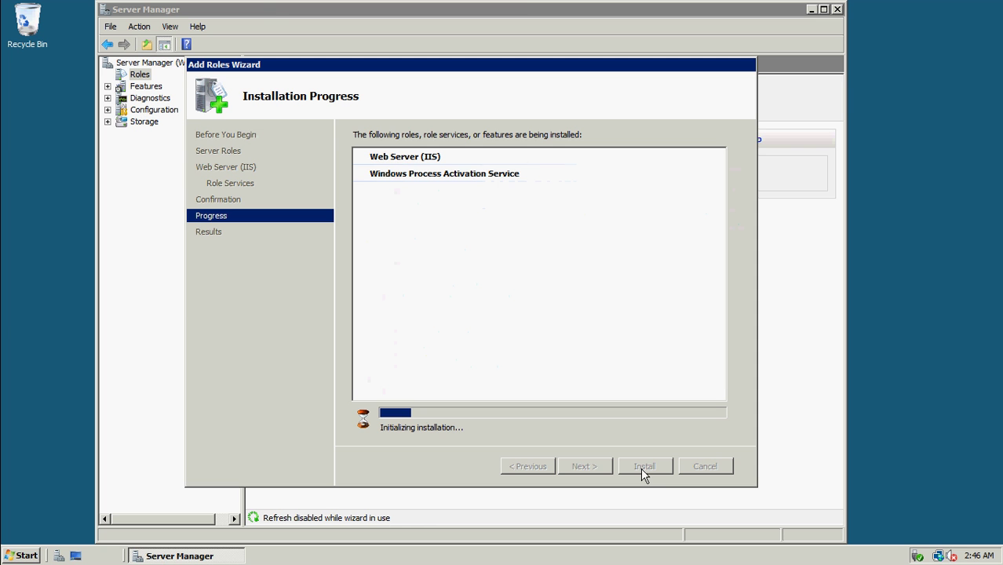
mouse_move(587, 4)
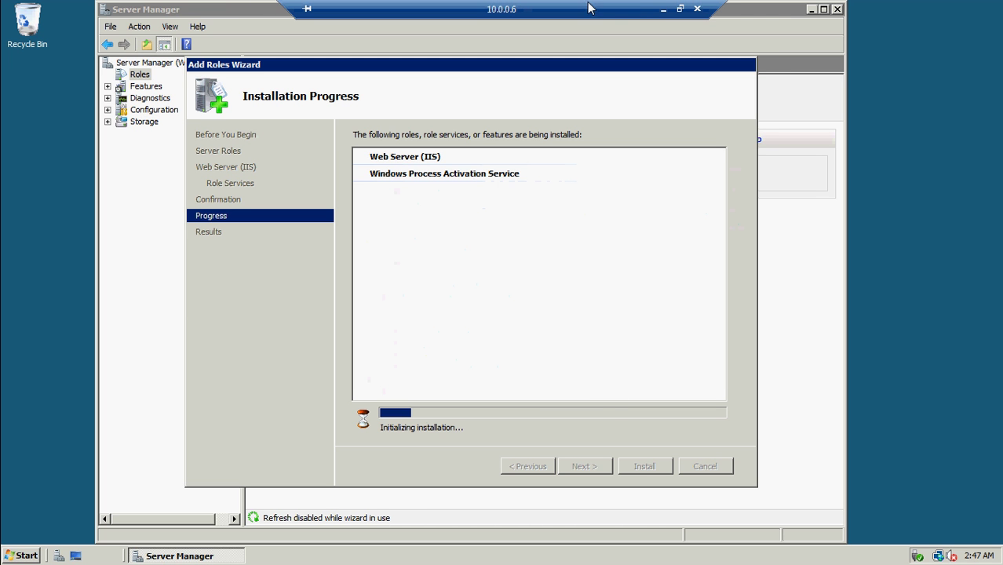
left_click(663, 8)
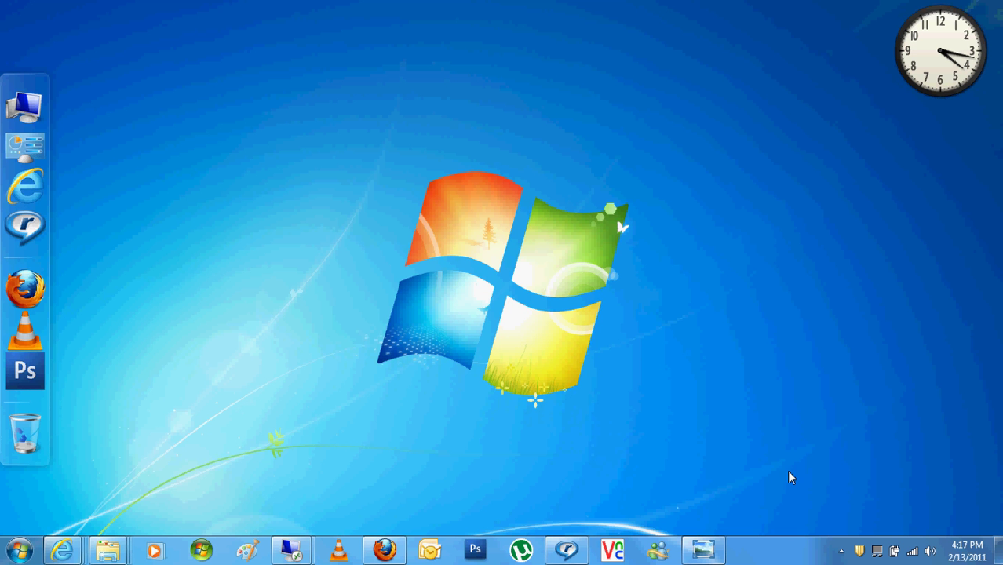
left_click(842, 551)
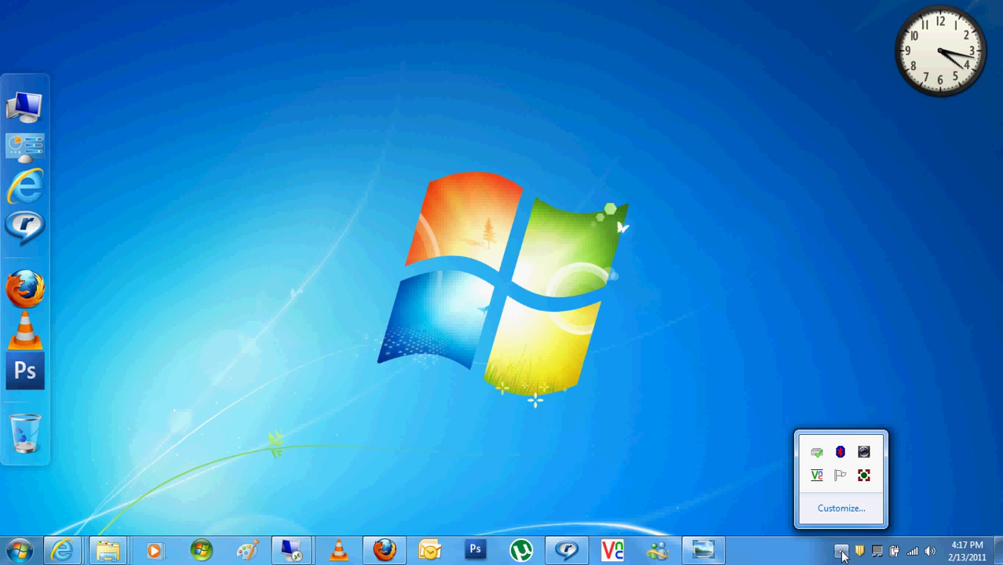
double_click(864, 478)
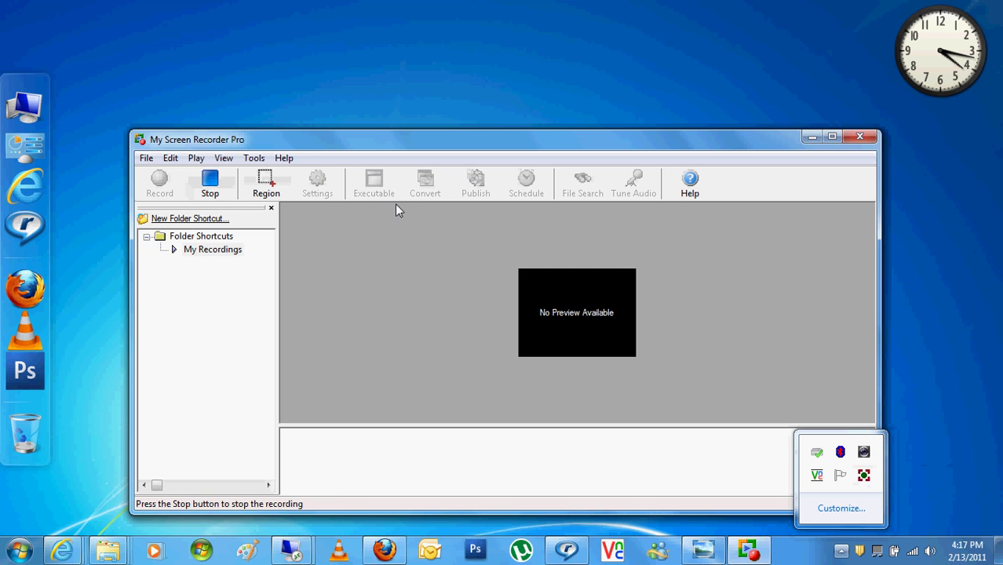
left_click(194, 159)
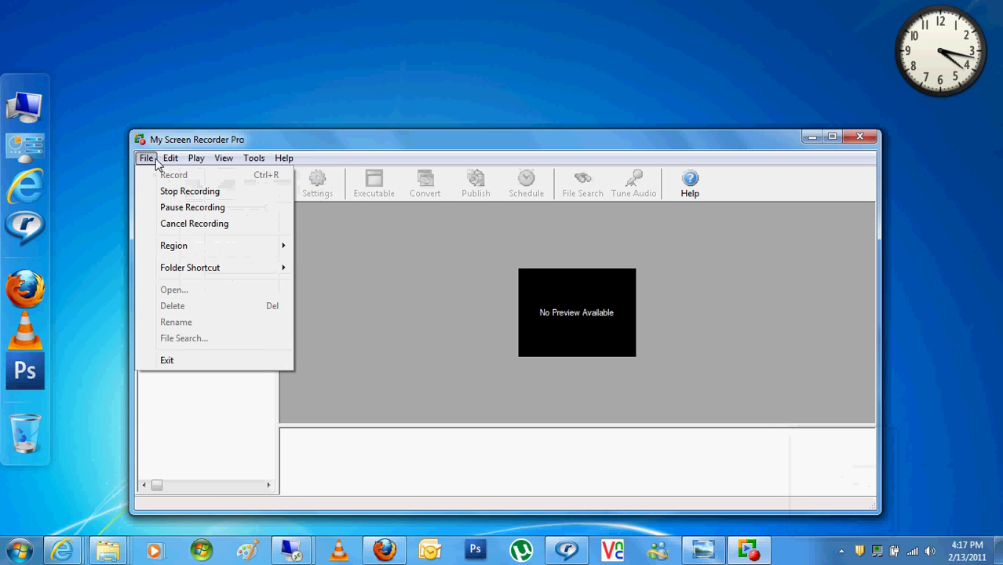
left_click(336, 126)
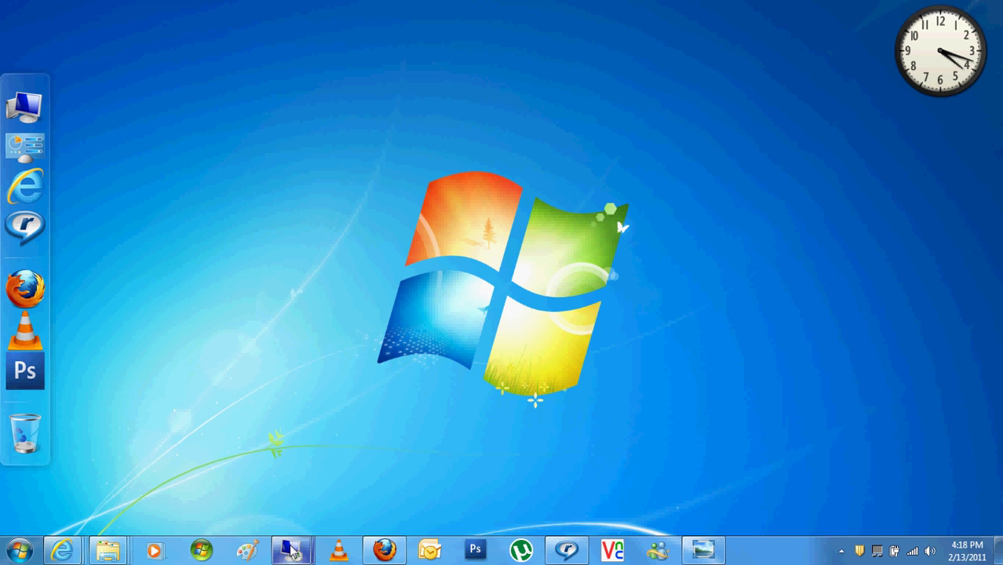
Back in the 10.0.0.6 session, review the installation results and close the Add Roles wizard
mouse_move(290, 534)
left_click(342, 496)
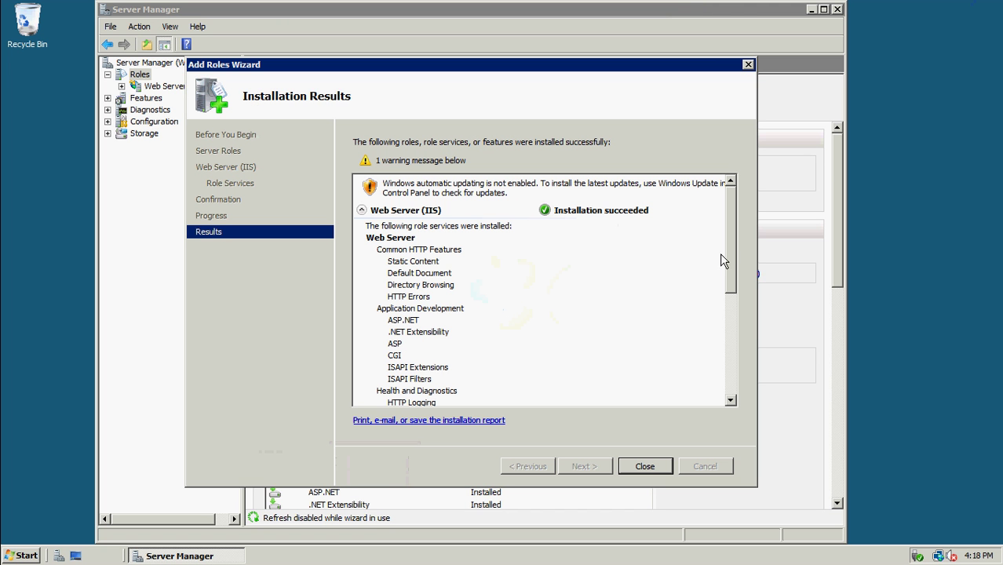
scroll(722, 259, "down", 6)
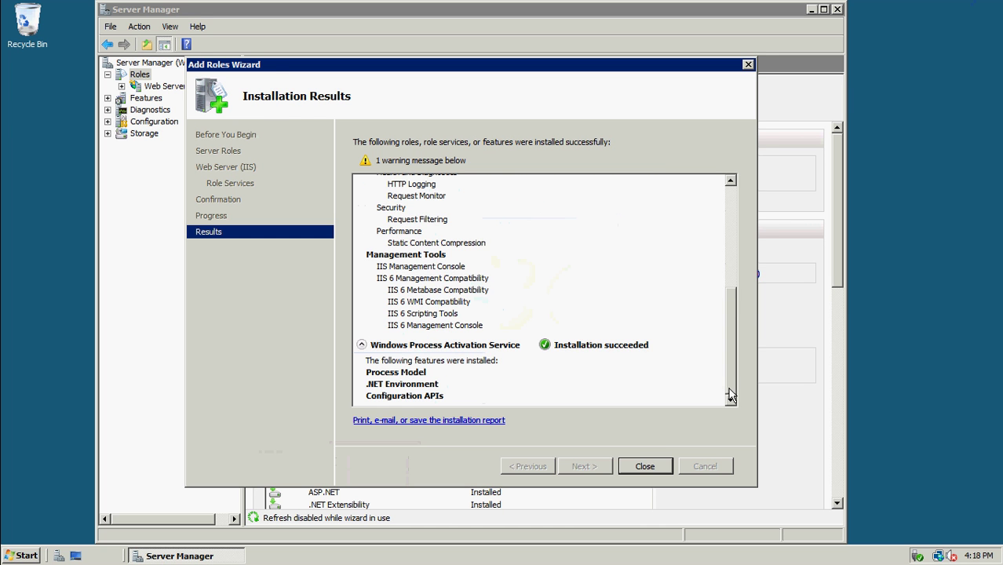
left_click(652, 468)
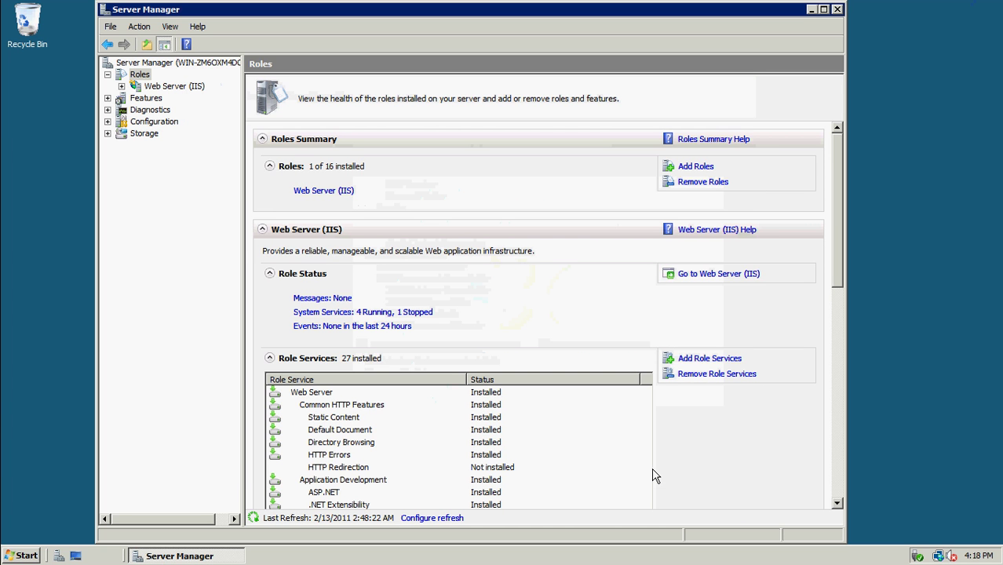
Open the server's Run prompt, then minimize the remote session to the local desktop
mouse_move(488, 4)
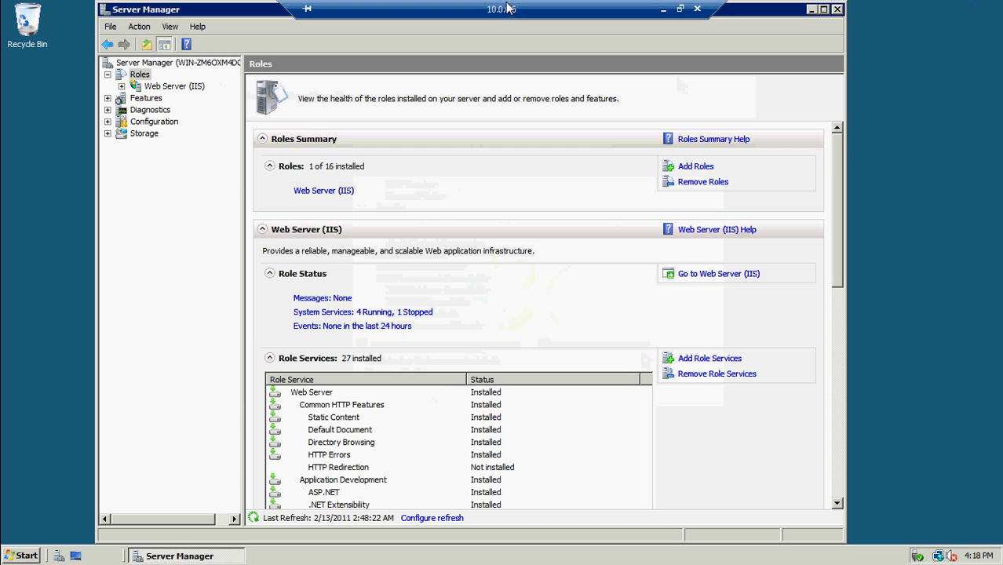
left_click(7, 555)
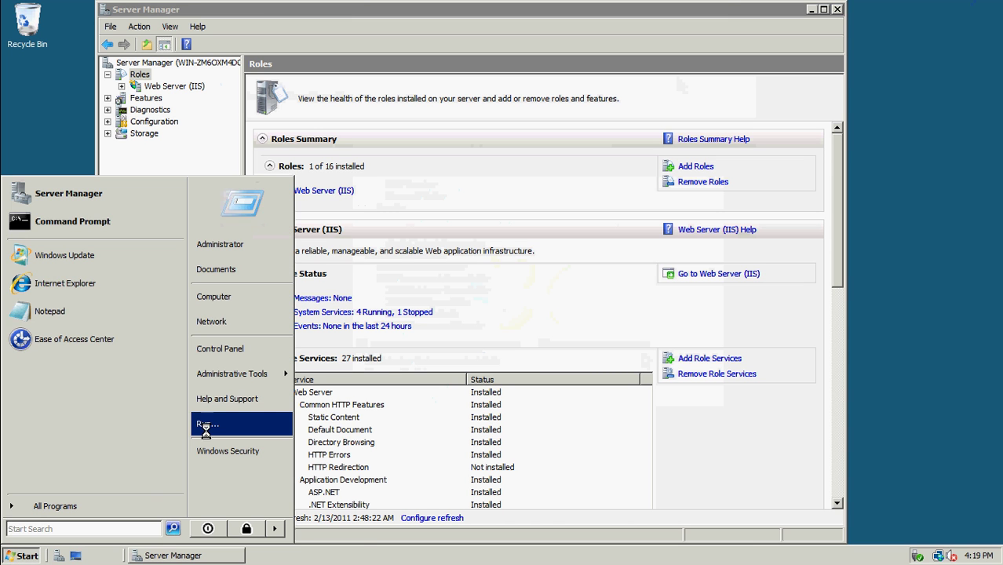
left_click(207, 428)
mouse_move(591, 3)
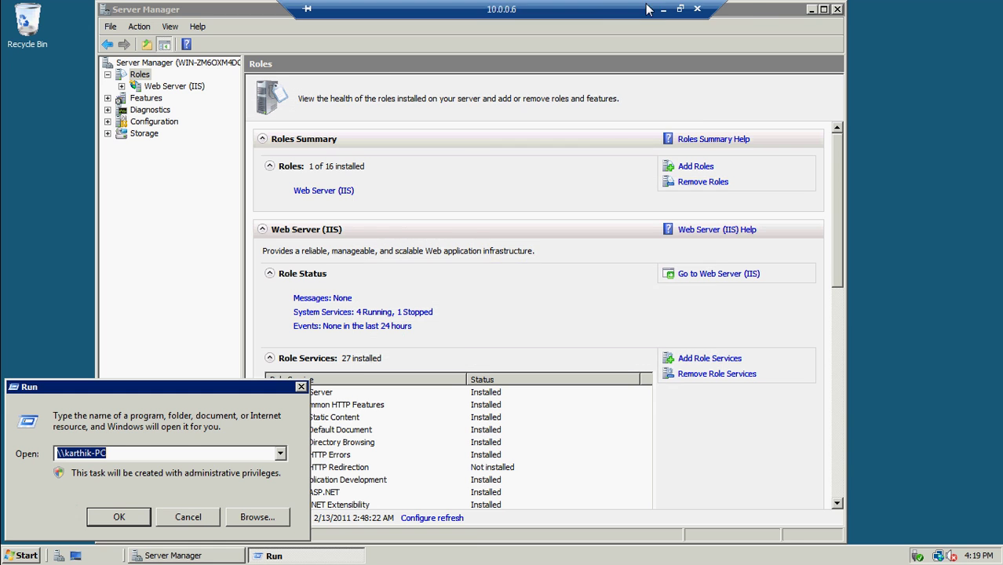
left_click(665, 10)
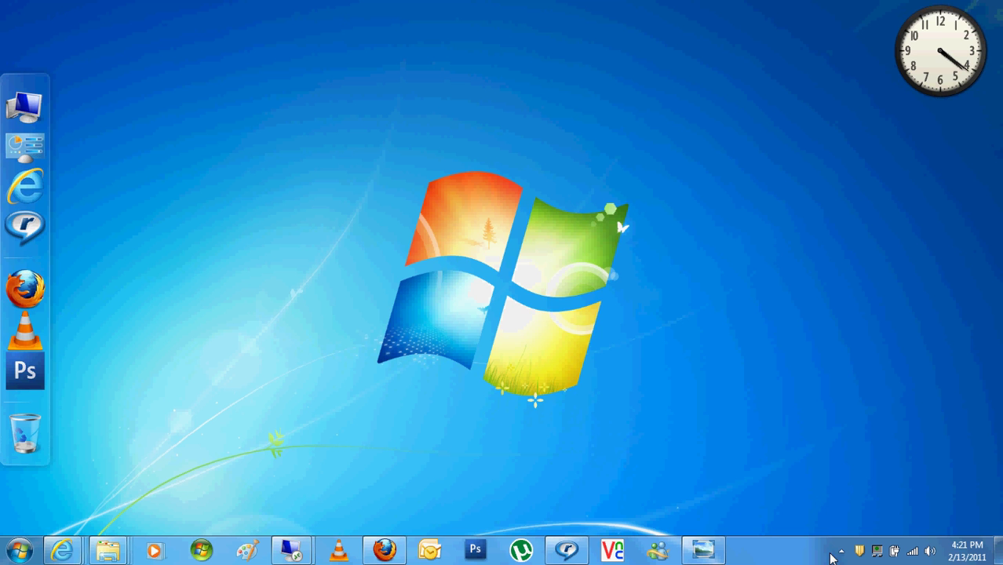
Confirm My Screen Recorder Pro is still recording from the notification area, then hide it
left_click(840, 552)
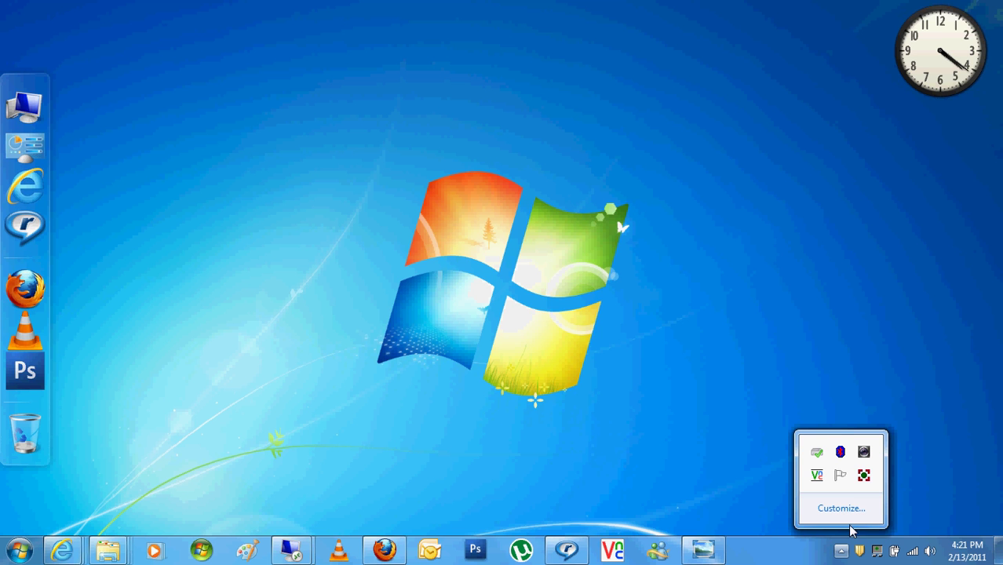
left_click(863, 476)
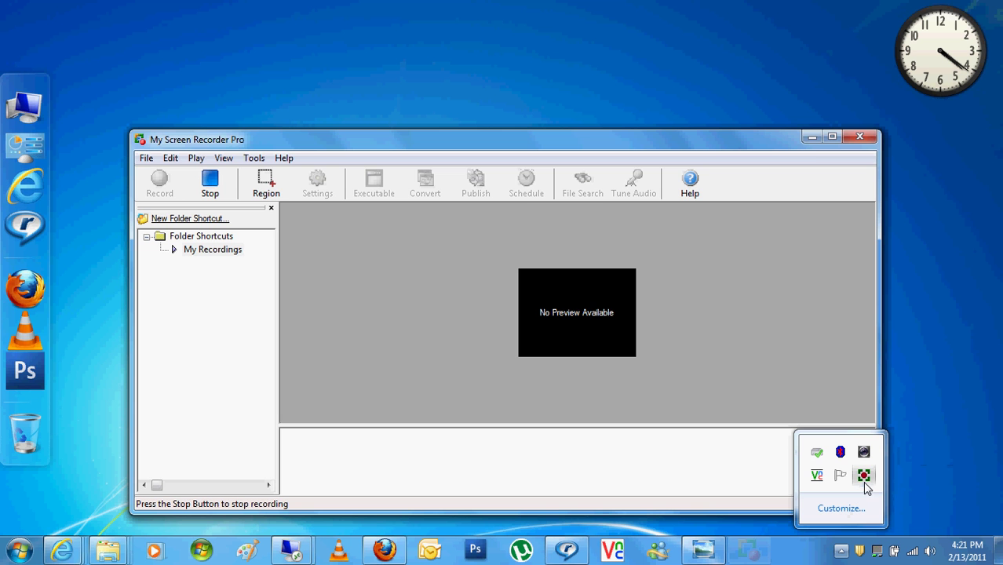
left_click(811, 138)
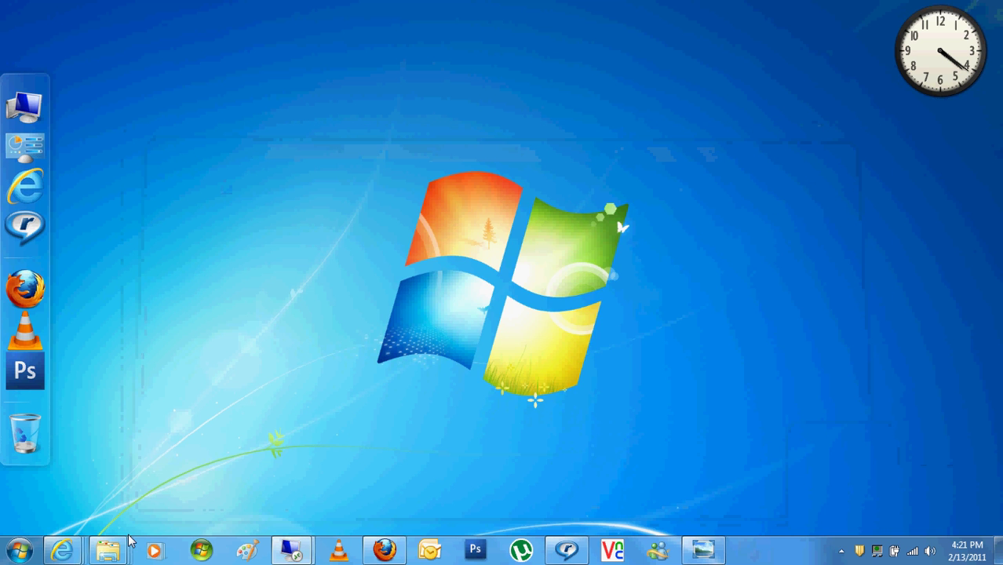
Switch back to the 10.0.0.6 Remote Desktop session from the taskbar
mouse_move(108, 549)
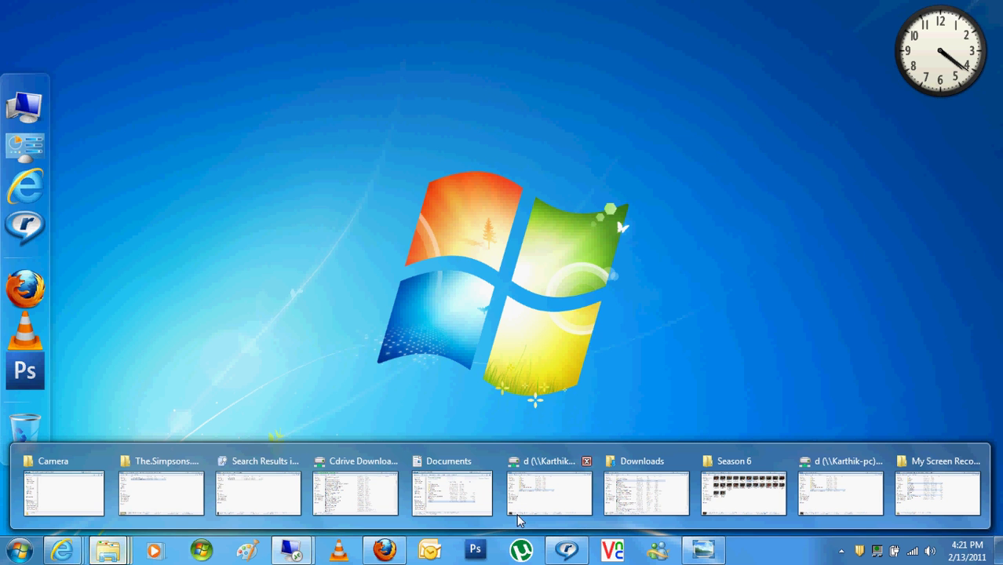
mouse_move(292, 557)
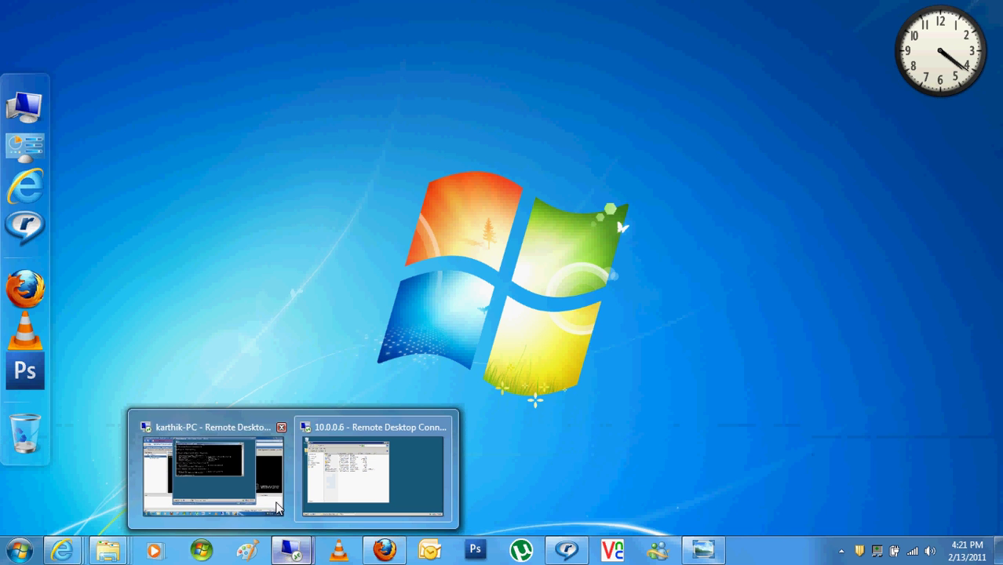
mouse_move(287, 496)
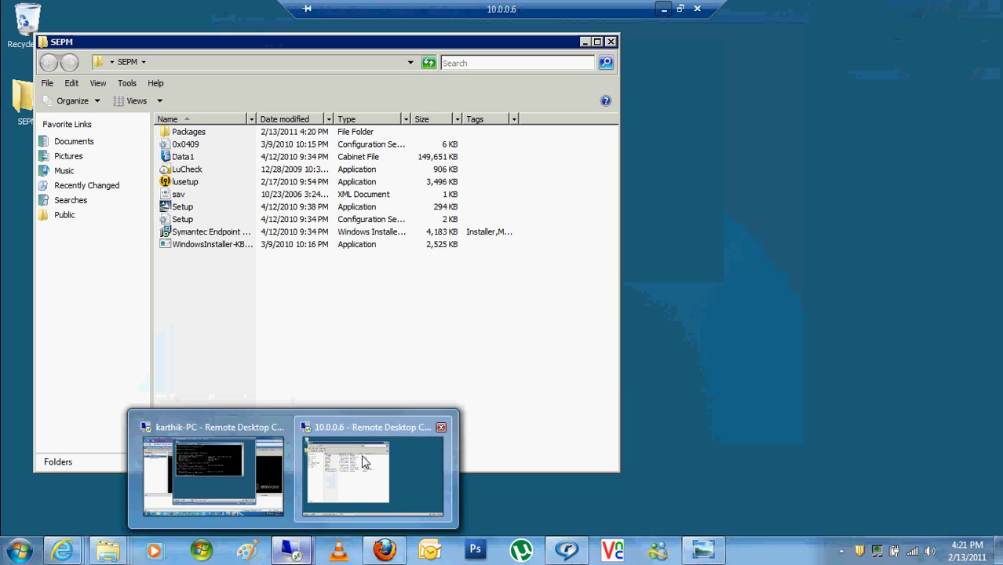
left_click(373, 474)
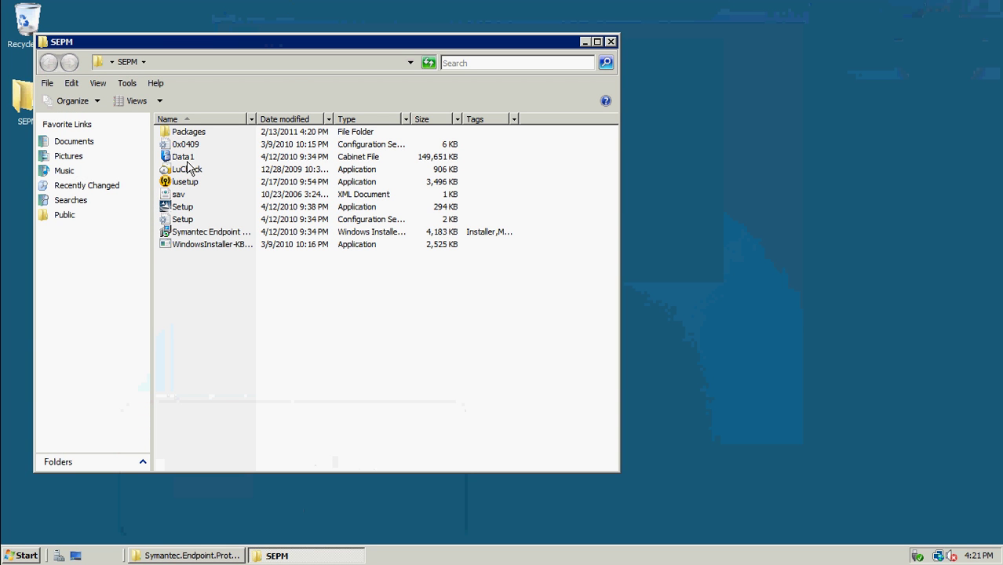
Run Setup from the SEPM folder to start the installer, then minimize the folder window
double_click(181, 209)
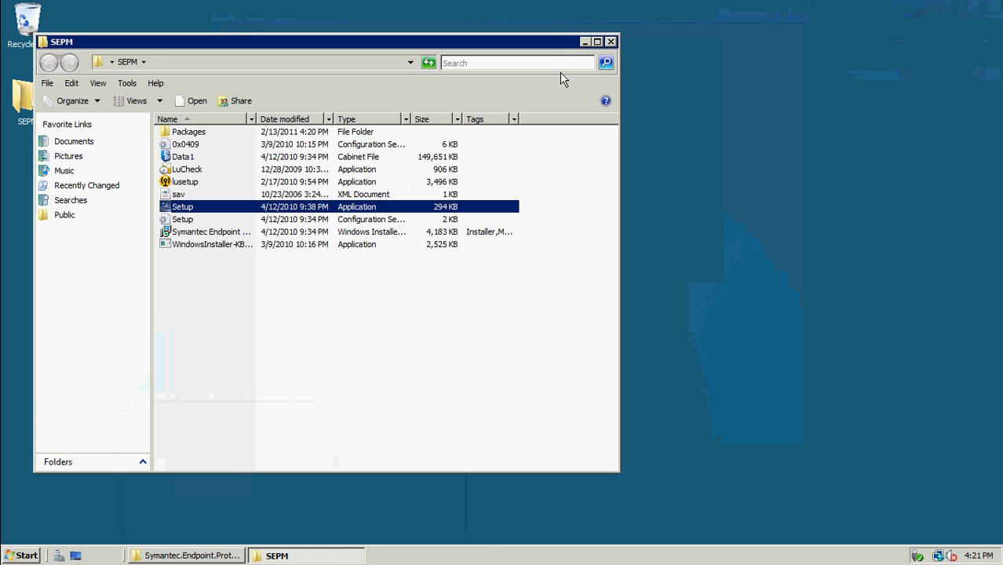
left_click(585, 42)
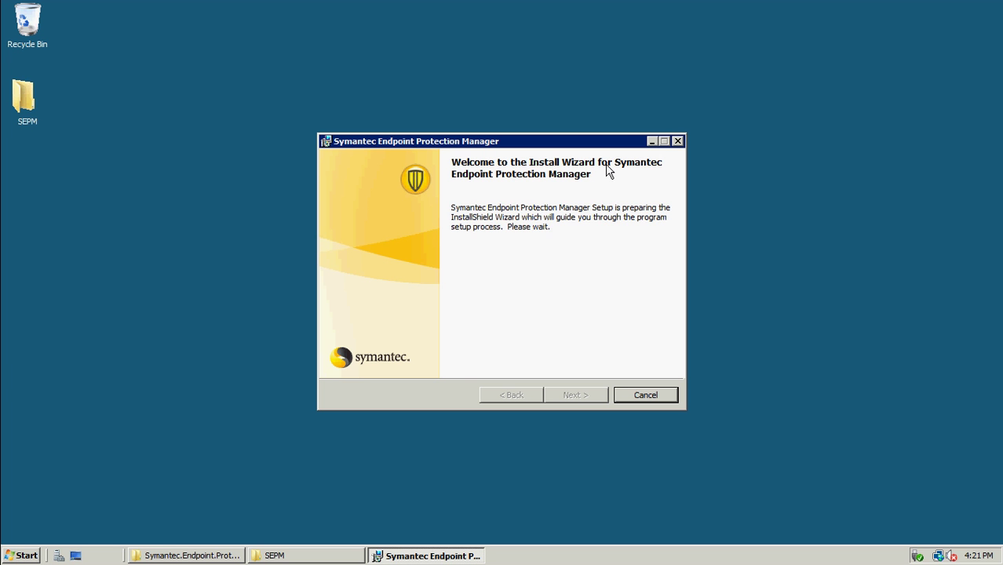
Accept the license, keep the default folder and port 8014 custom web site, and install
left_click(572, 397)
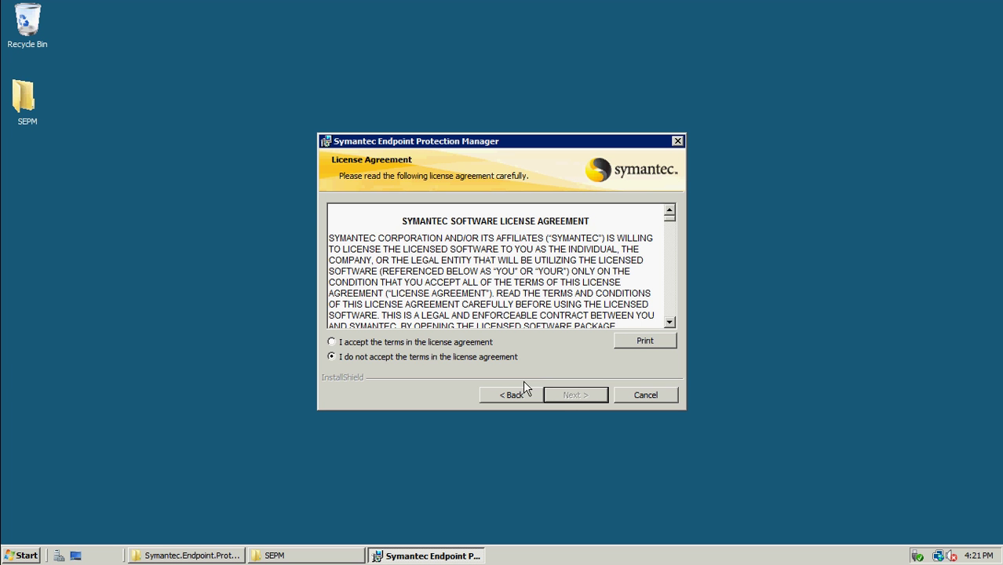
left_click(472, 343)
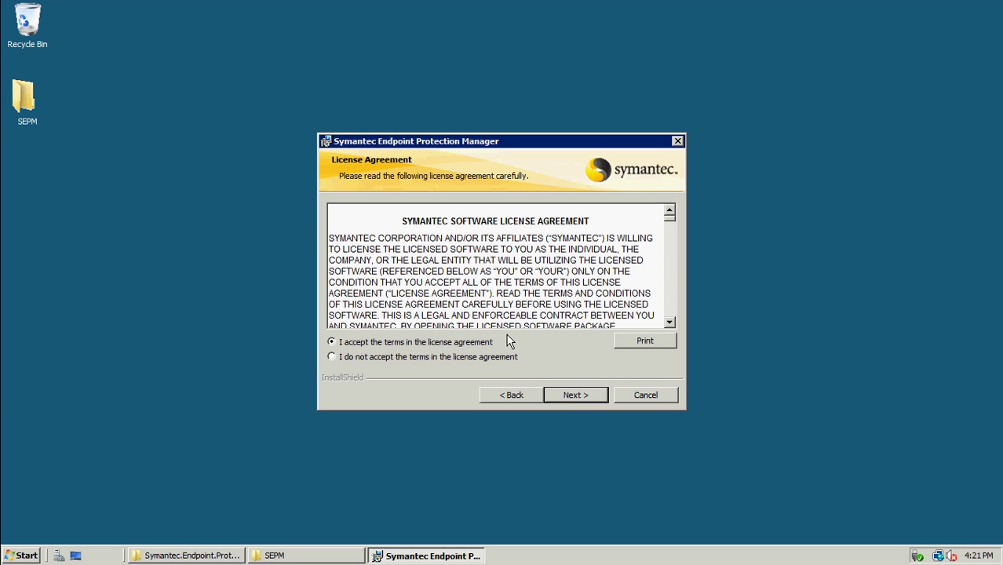
left_click(563, 399)
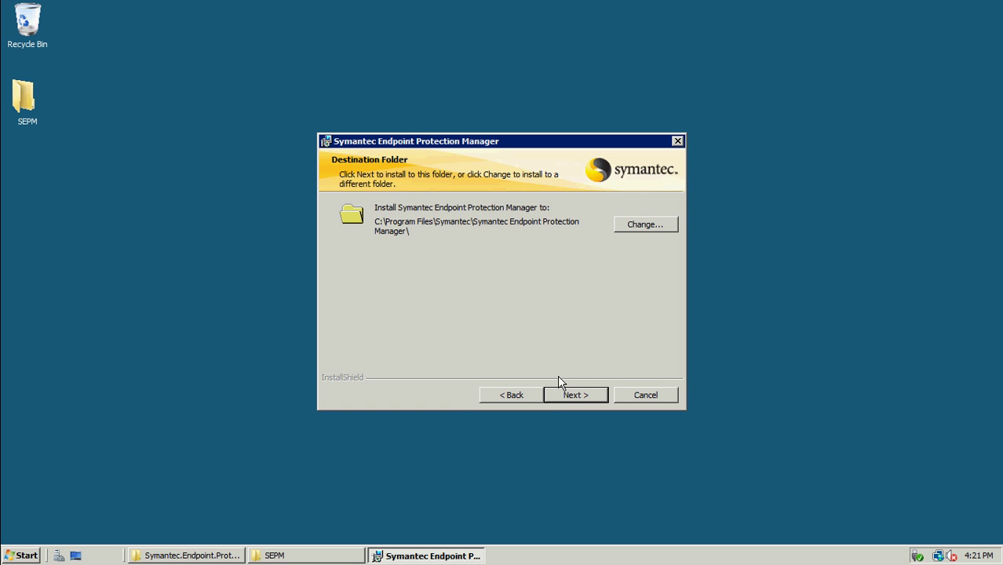
left_click(557, 395)
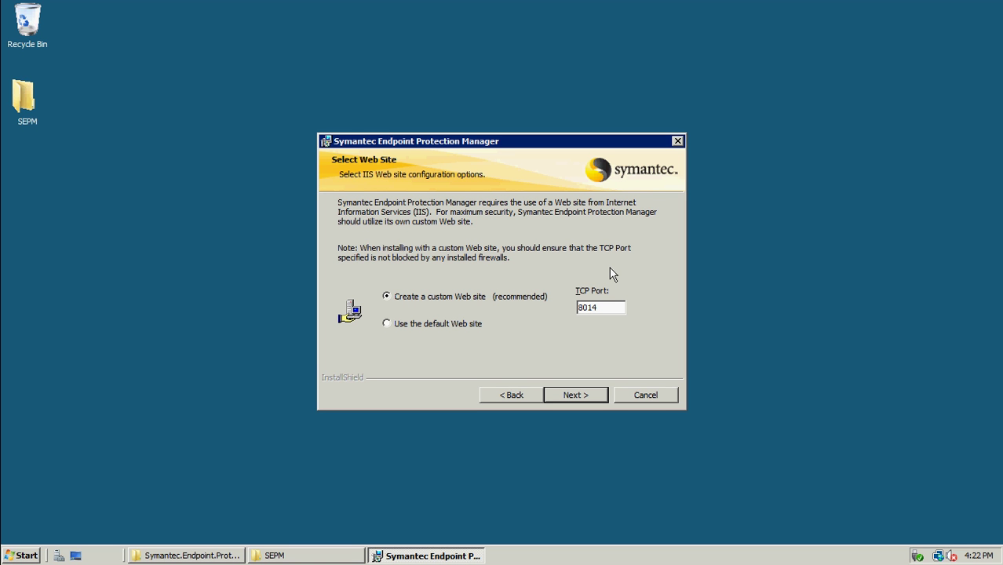
left_click(583, 398)
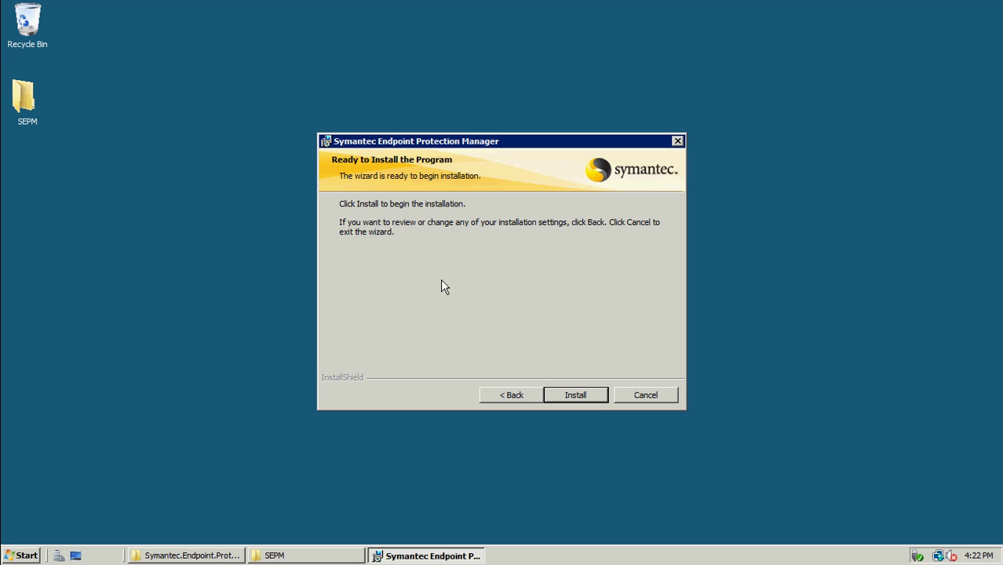
left_click(581, 399)
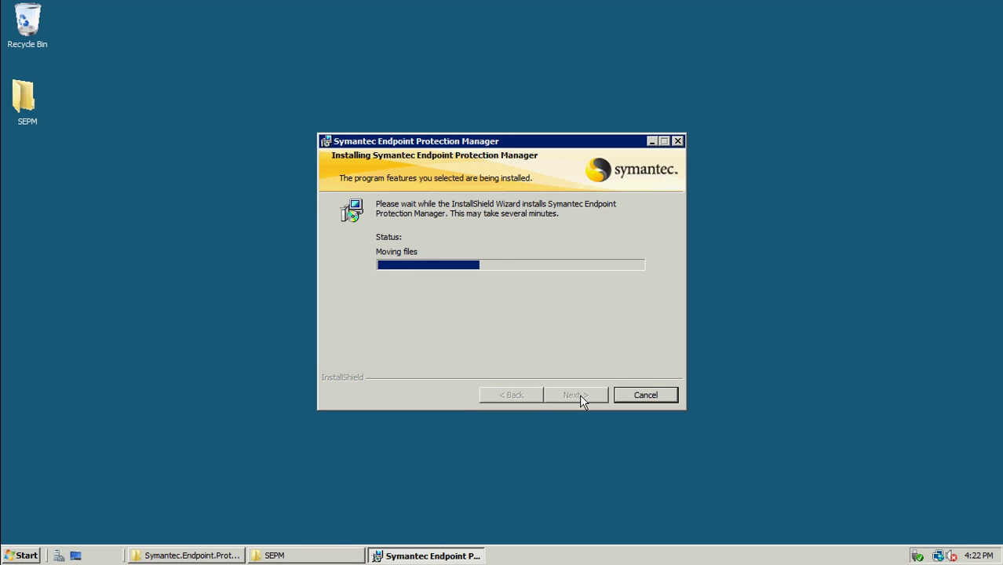
Minimize the remote session while SEPM installs, then restore the 10.0.0.6 session
mouse_move(622, 7)
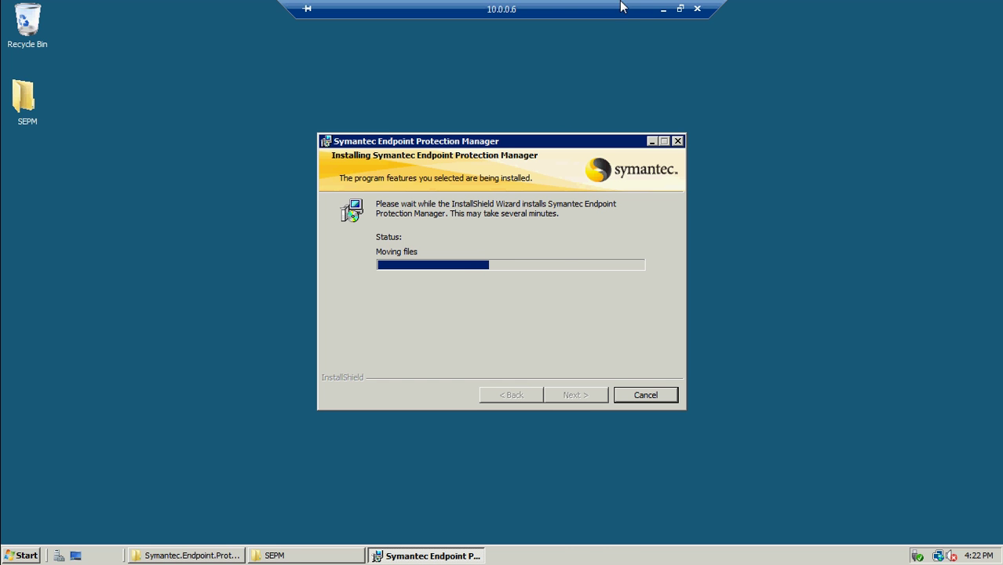
left_click(663, 10)
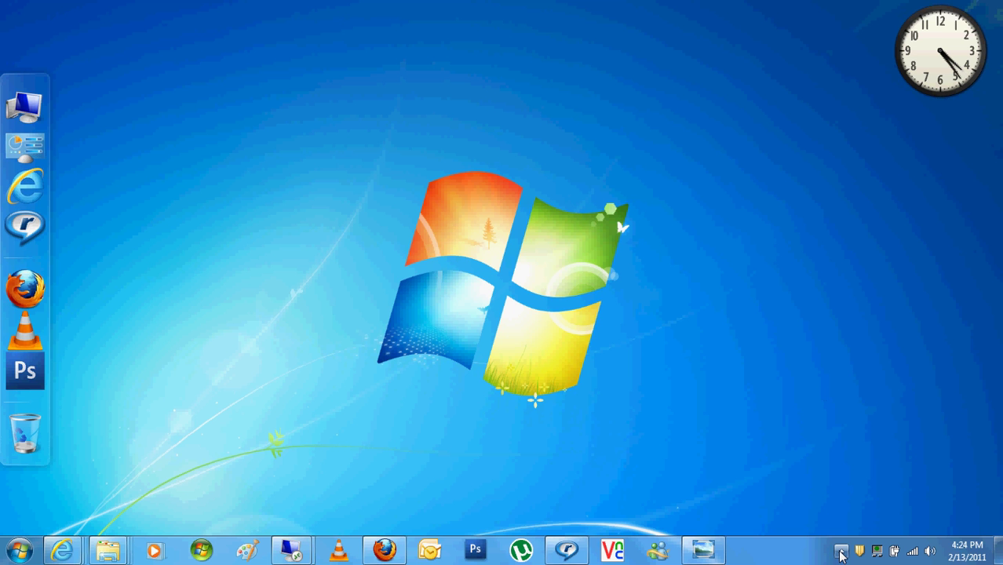
left_click(841, 551)
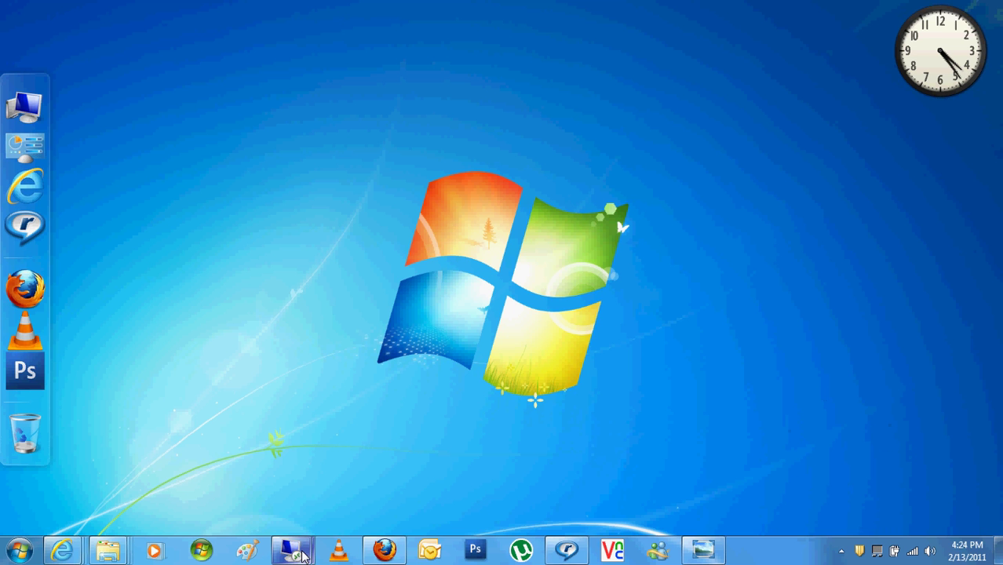
mouse_move(291, 551)
left_click(418, 488)
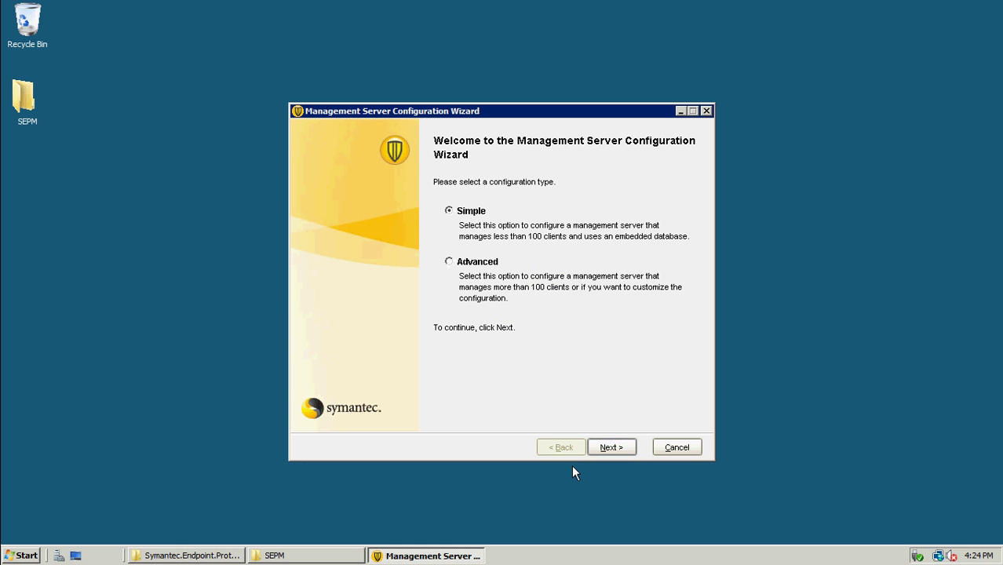
Choose the Advanced configuration type and keep 'Less than 100' managed computers
left_click(474, 267)
left_click(610, 447)
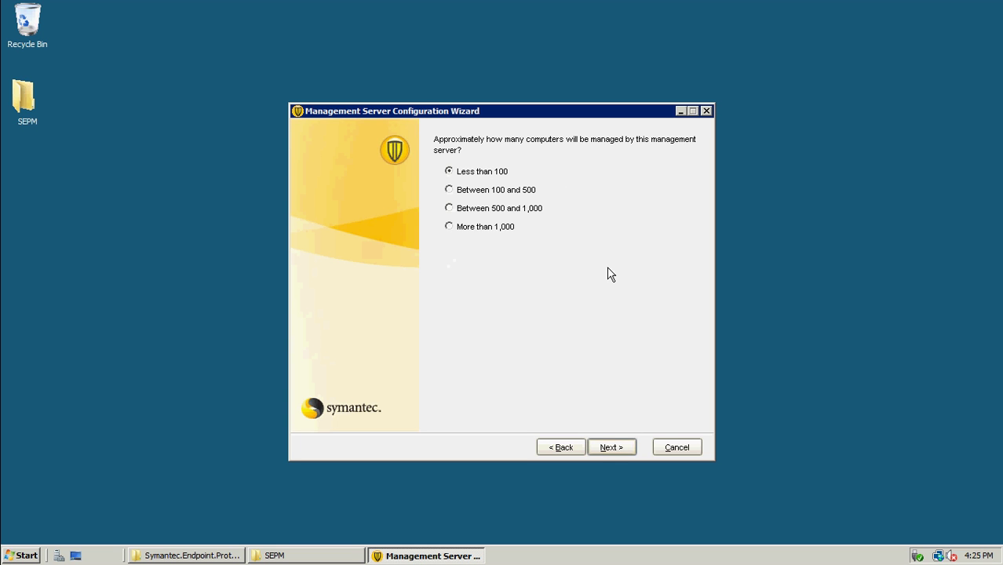
left_click(613, 450)
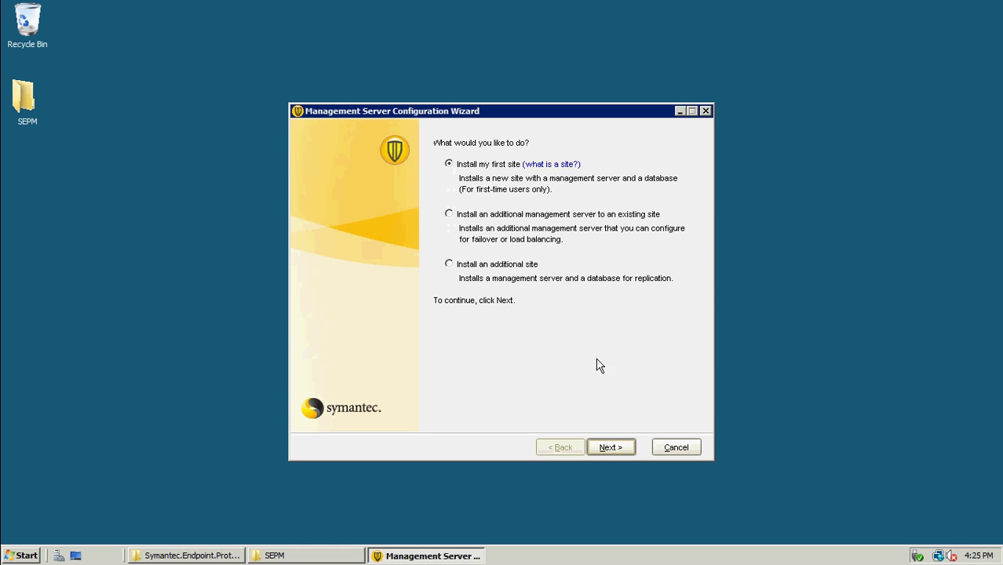
Install the first site, accepting the default server name, ports and site name
left_click(612, 448)
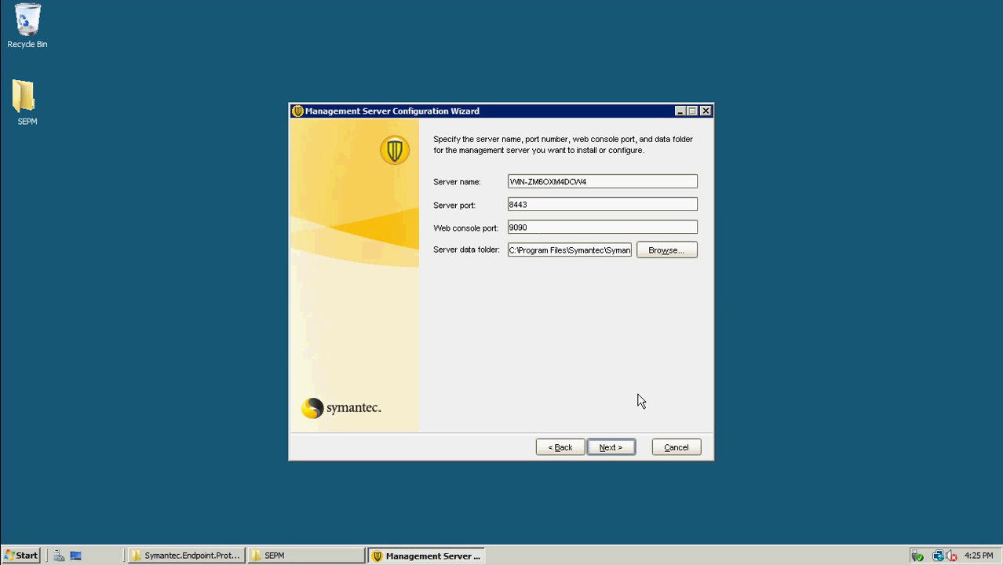
left_click(611, 447)
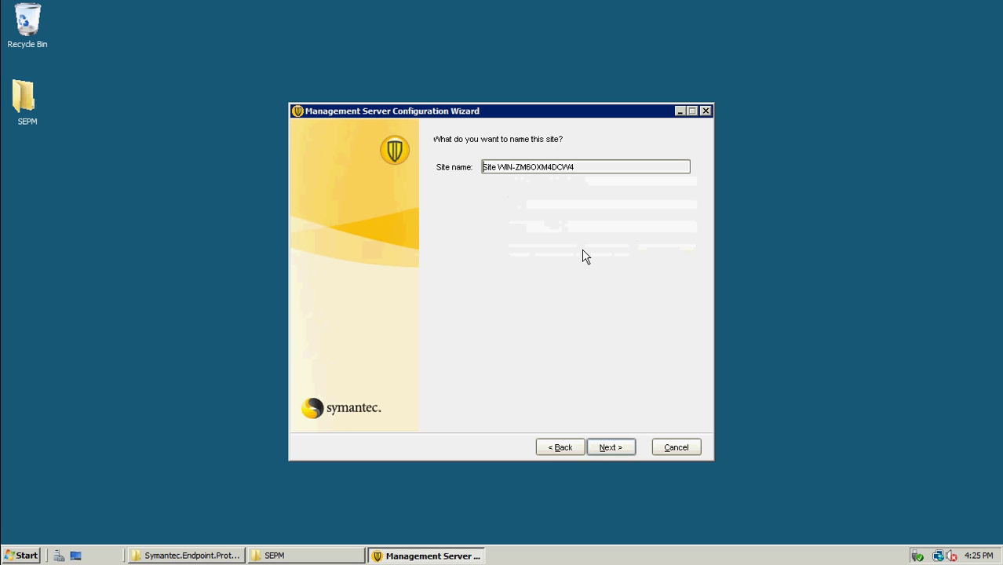
left_click(611, 448)
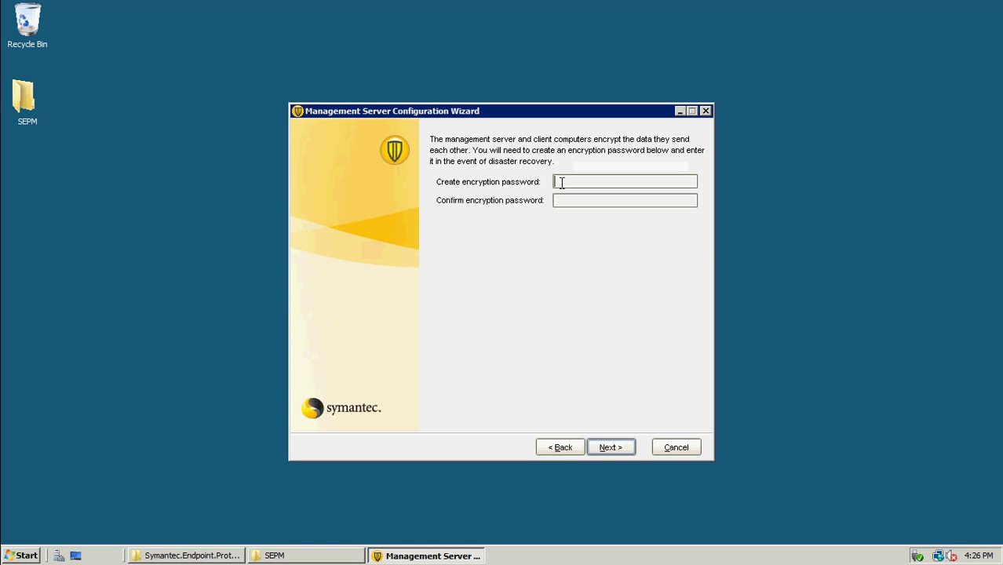
Enter and confirm the encryption password
type("********")
key("Tab")
type("******")
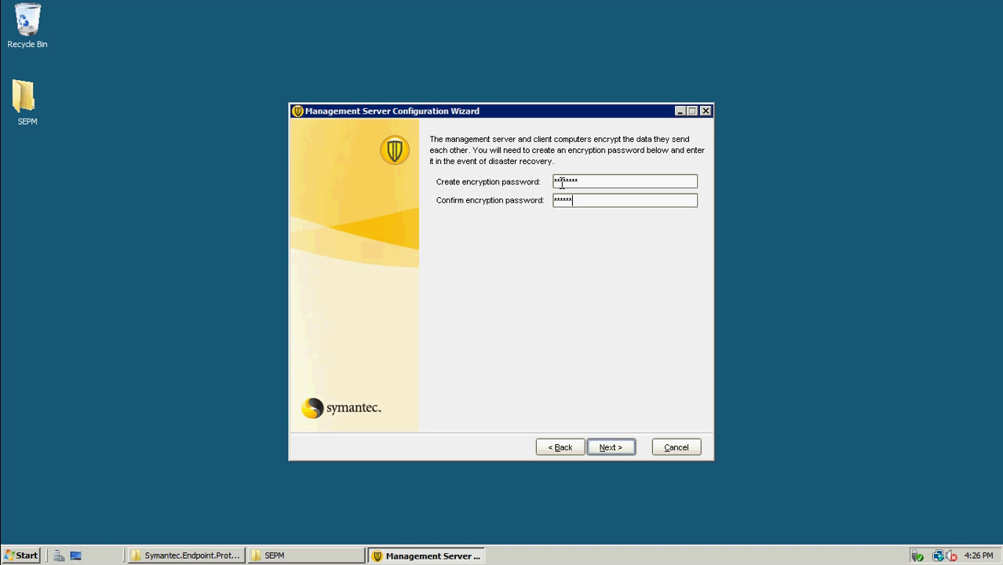
type("*")
left_click(609, 453)
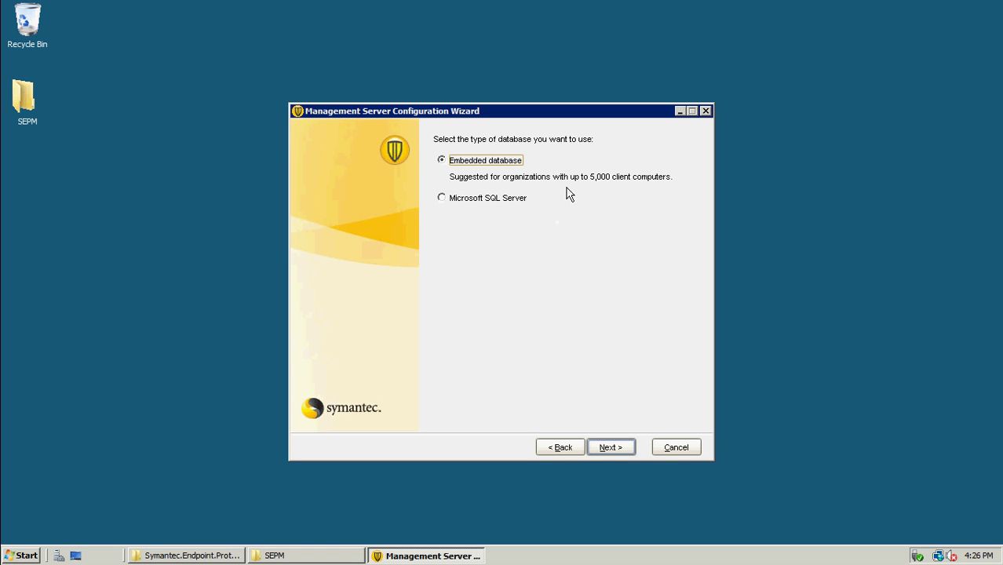
Keep the embedded database, set the admin password and e-mail, and opt out of data collection
left_click(619, 452)
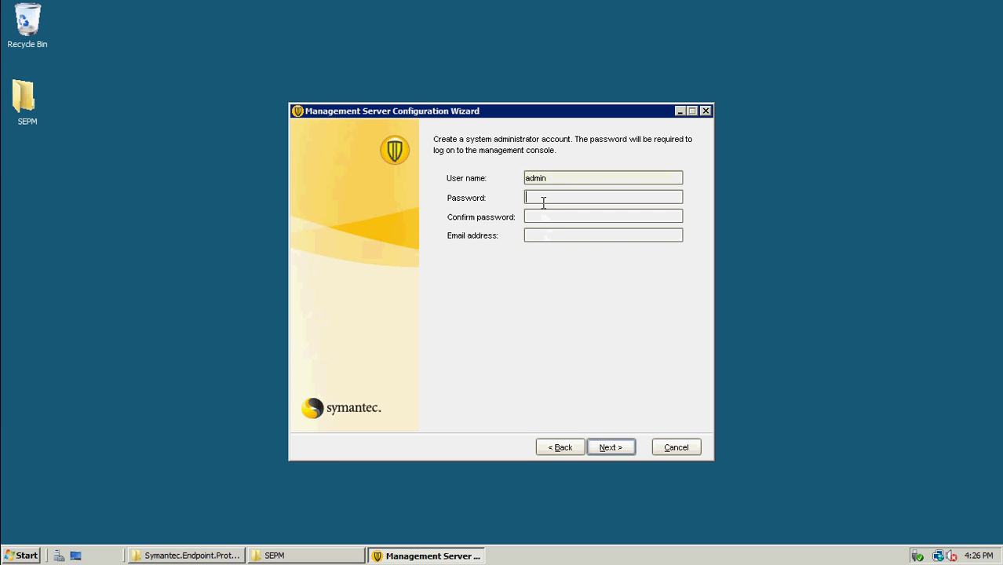
type("P@ssw0rdP@ssw0rd")
key("Tab")
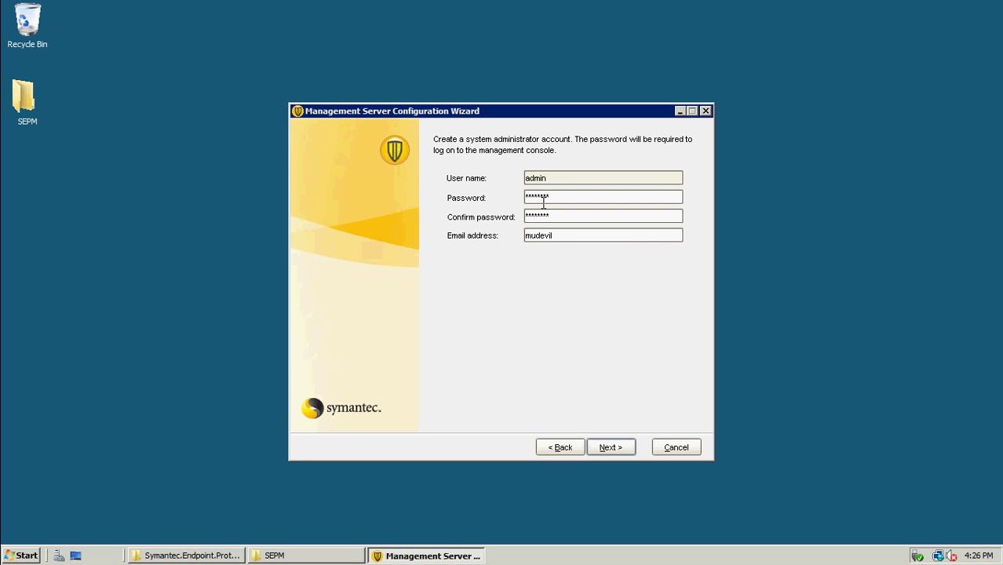
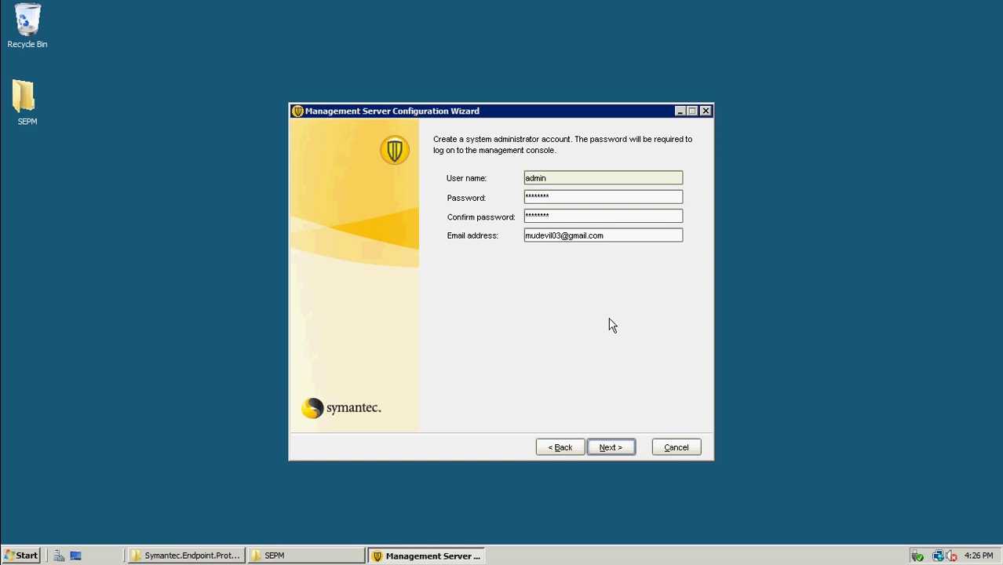
left_click(605, 449)
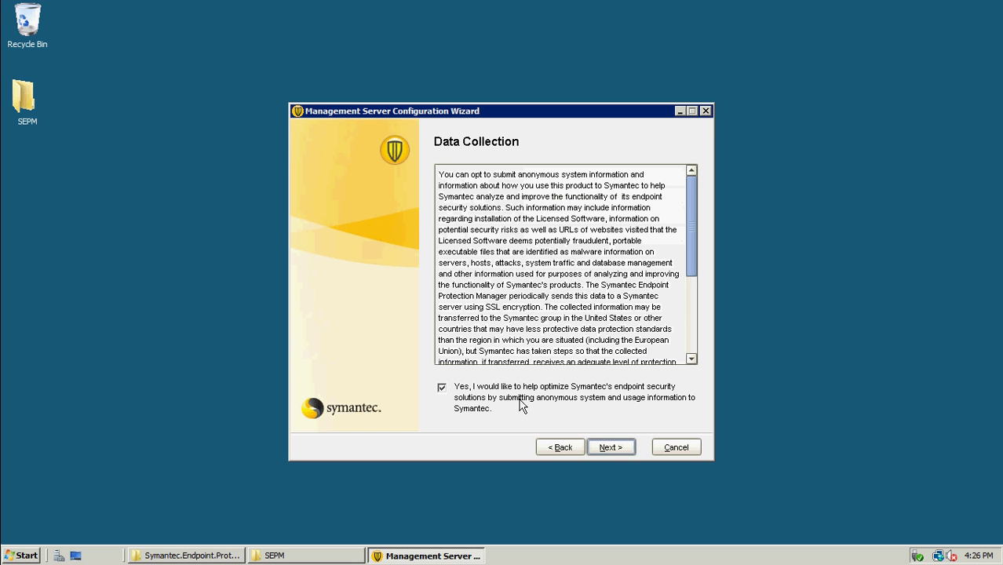
left_click(442, 392)
Start creating the database, briefly minimizing the remote session while it builds
left_click(609, 448)
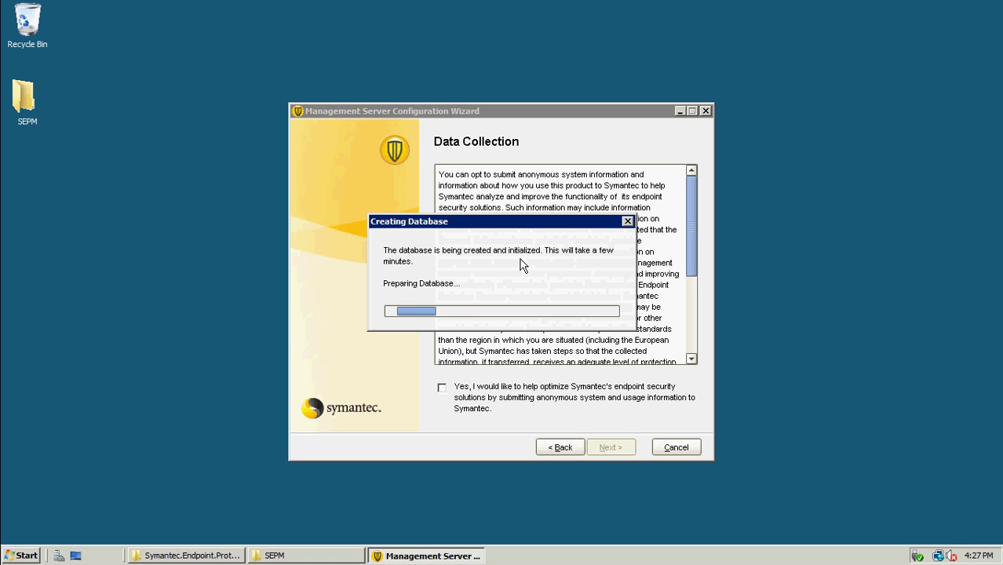
mouse_move(508, 2)
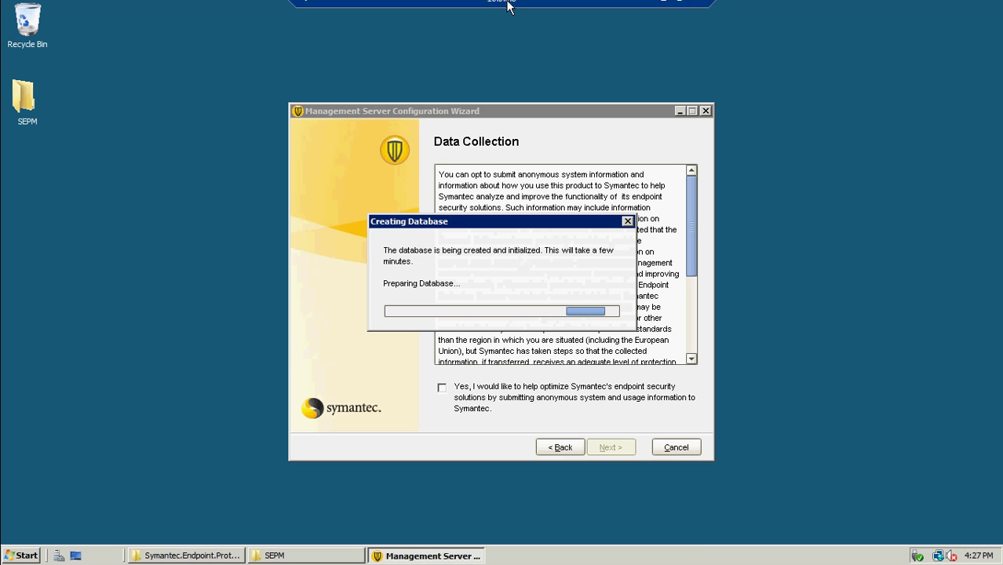
left_click(663, 9)
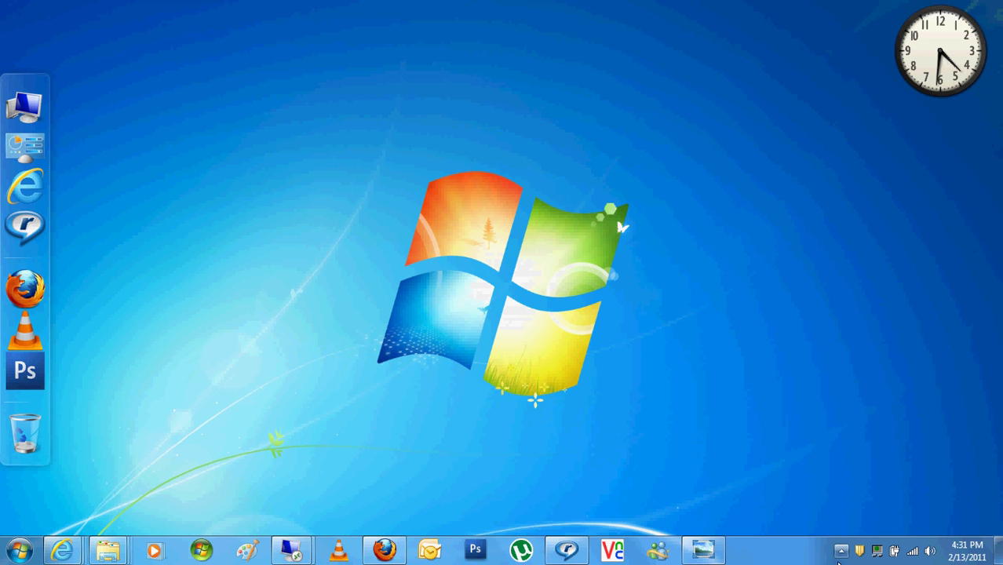
left_click(839, 559)
mouse_move(292, 550)
left_click(349, 499)
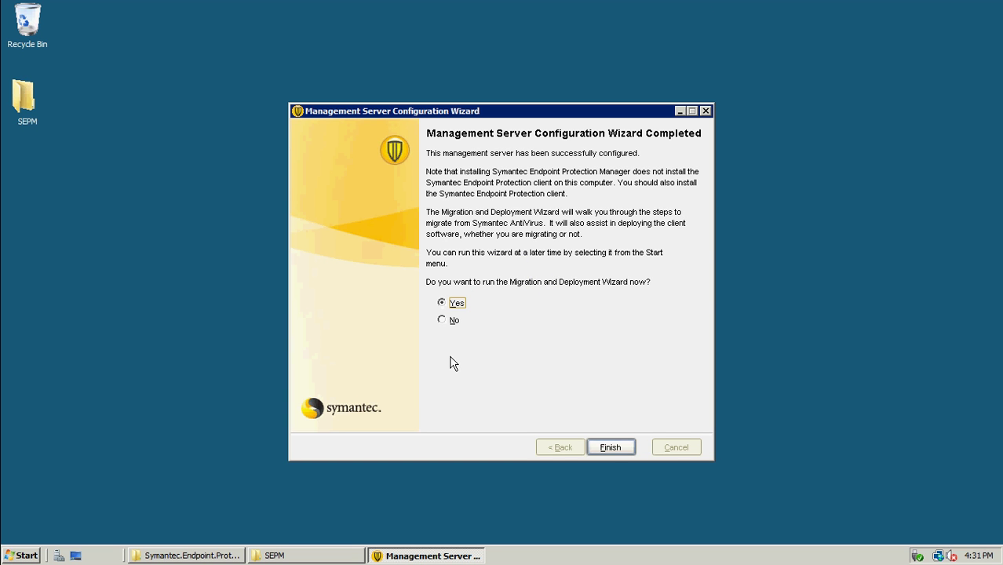
Skip the Migration and Deployment Wizard, finish setup, and log on to the console as admin
left_click(449, 322)
left_click(601, 455)
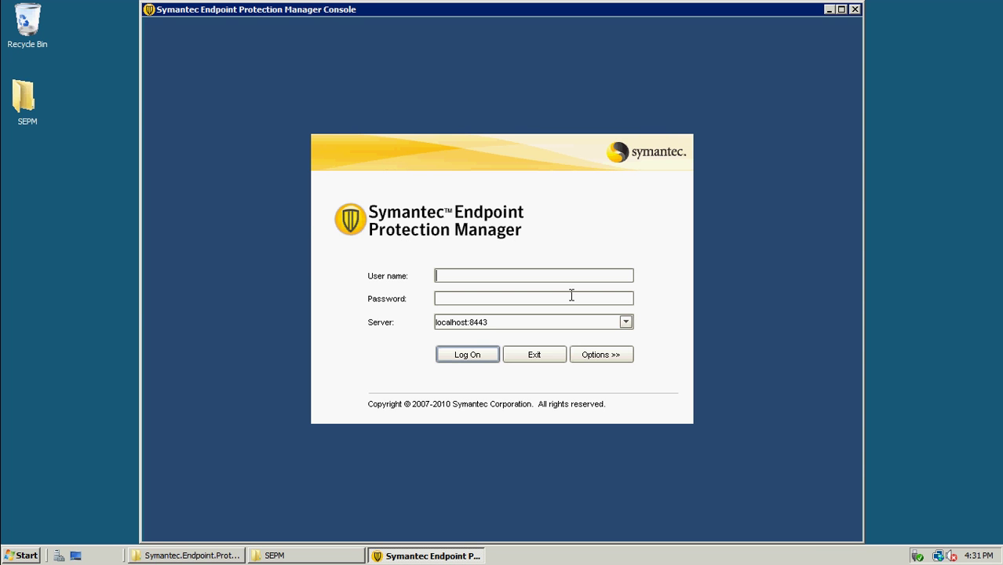
type("admin******")
key("BackSpace")
key("BackSpace")
key("BackSpace")
key("BackSpace")
key("BackSpace")
key("BackSpace")
type("********")
key("Return")
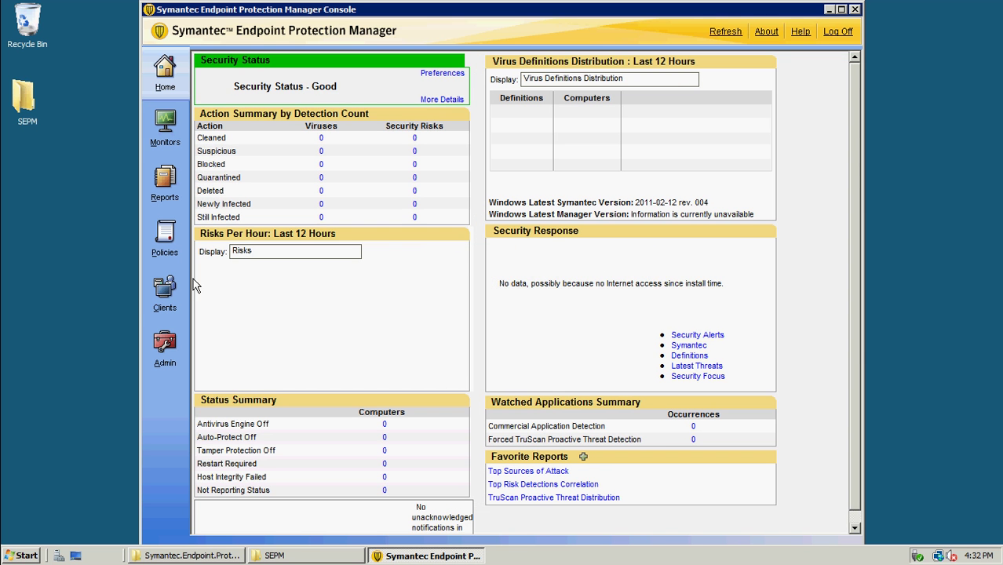
Create a client group named 'Server' under My Company, select it, then go to Admin
left_click(165, 290)
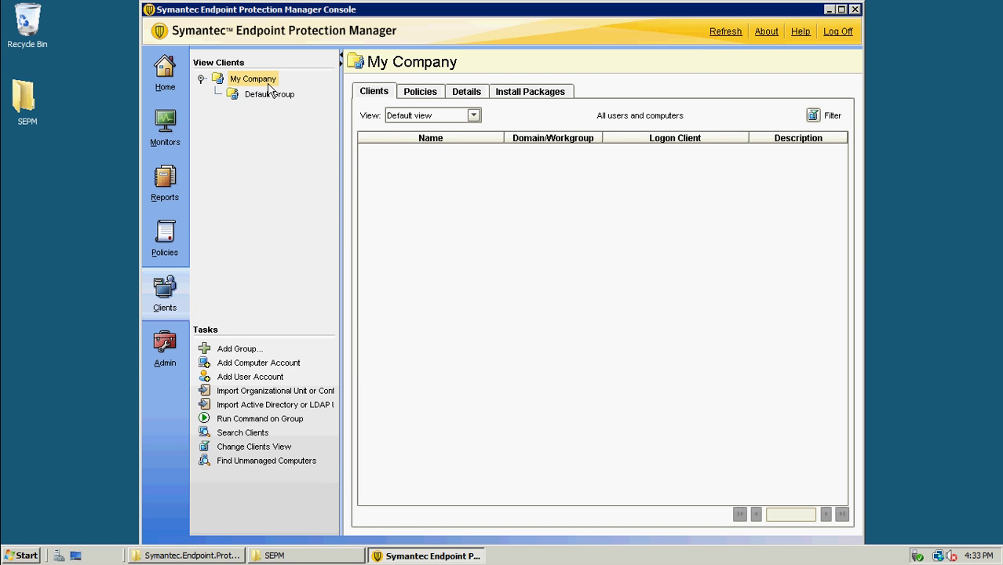
right_click(269, 88)
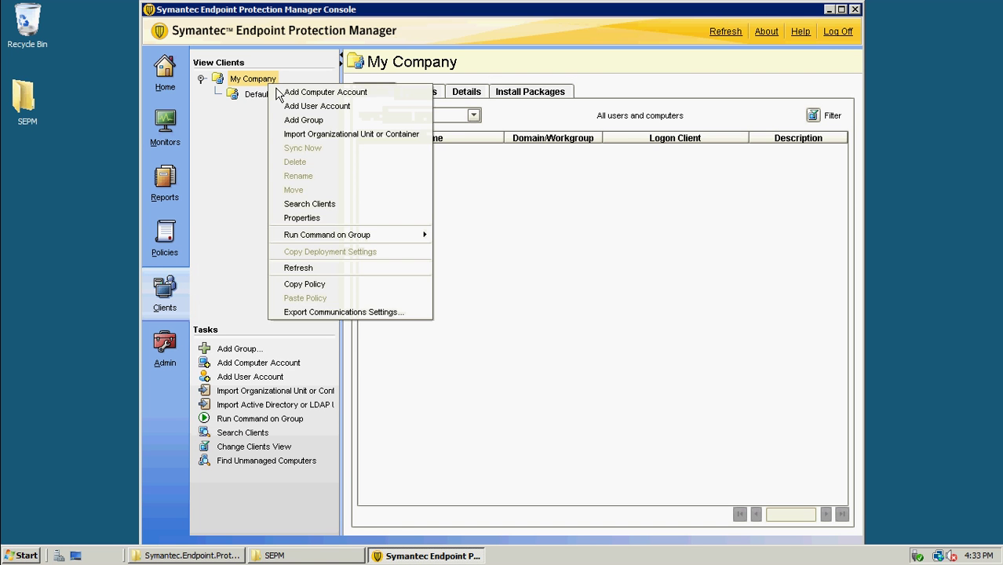
left_click(304, 121)
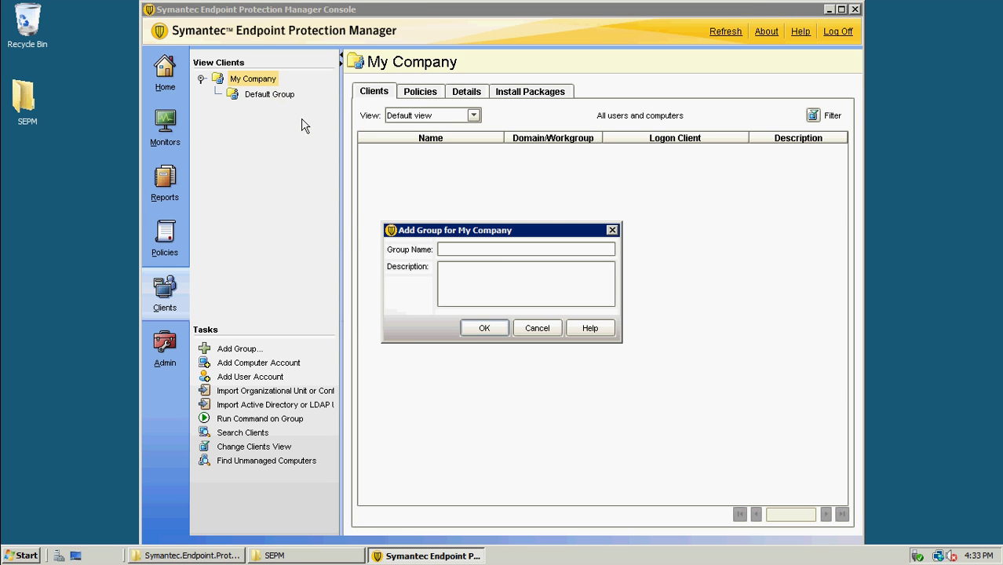
type("Server")
left_click(481, 325)
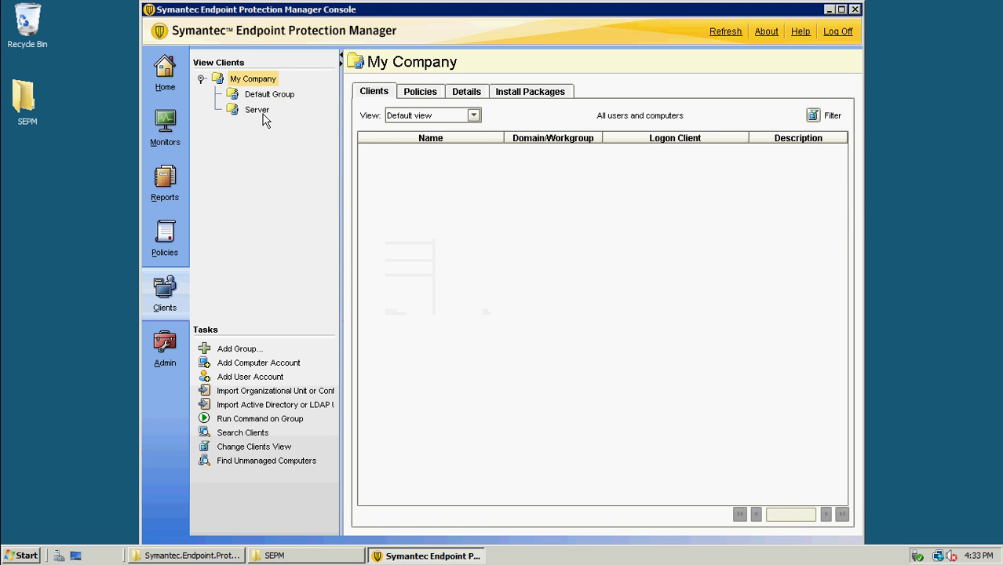
left_click(259, 110)
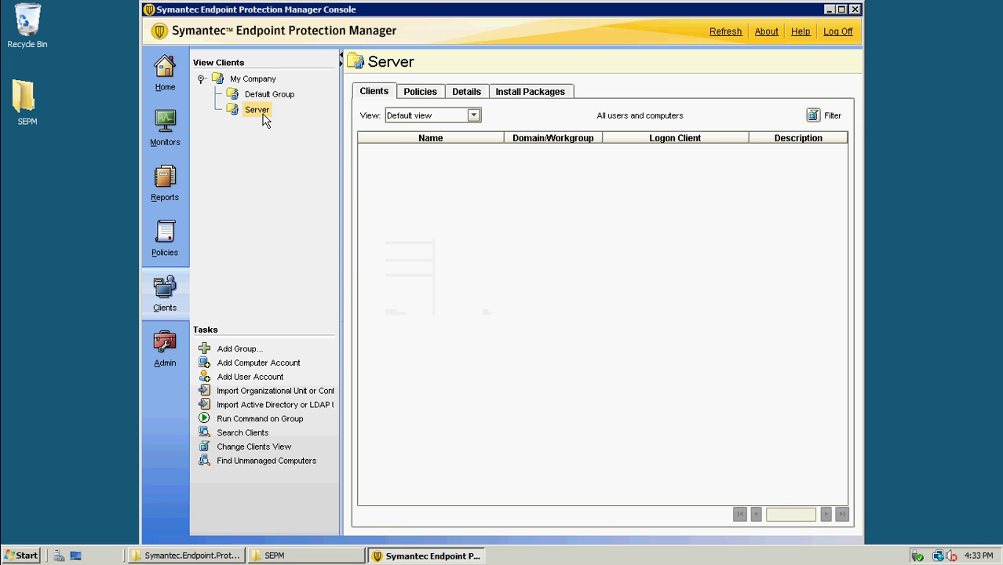
left_click(167, 346)
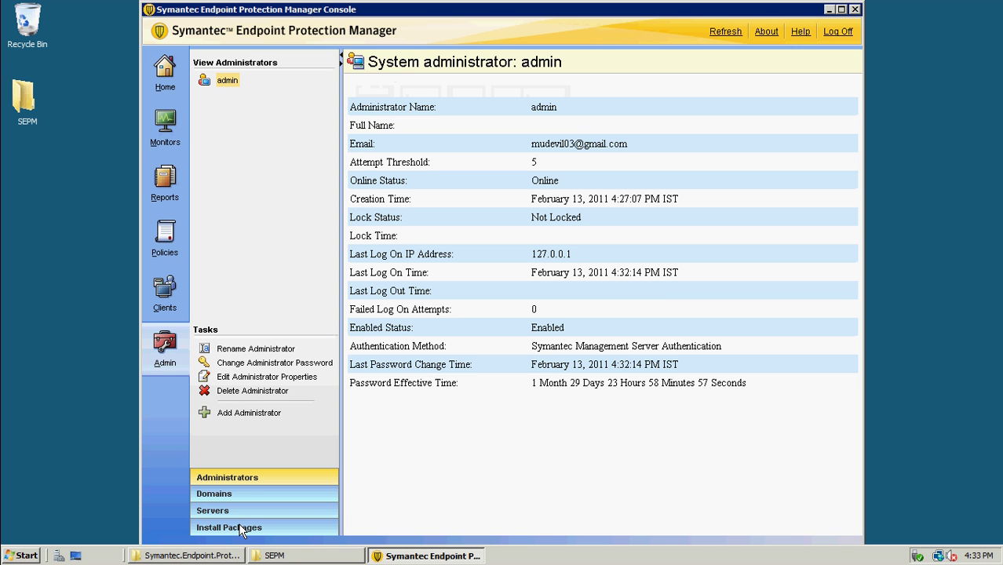
Widen the Install Packages Package Name column and choose Export on the WIN32BIT package
left_click(242, 529)
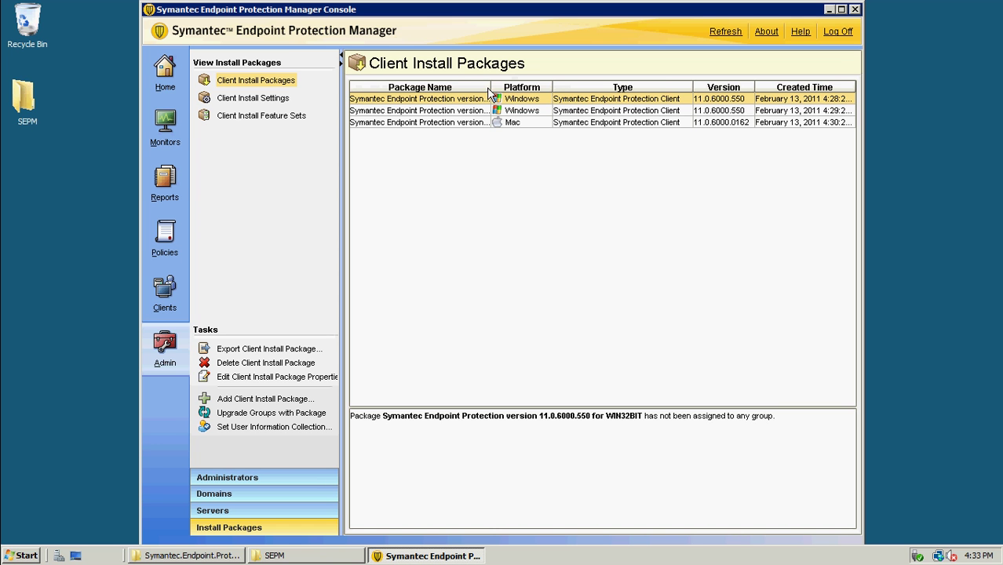
left_click_drag(490, 88, 620, 88)
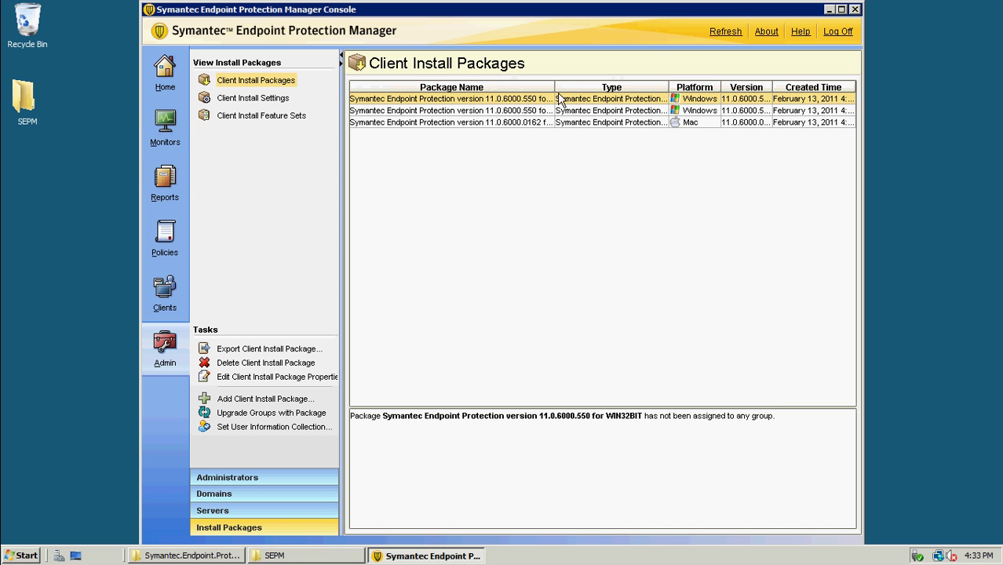
left_click_drag(553, 87, 599, 87)
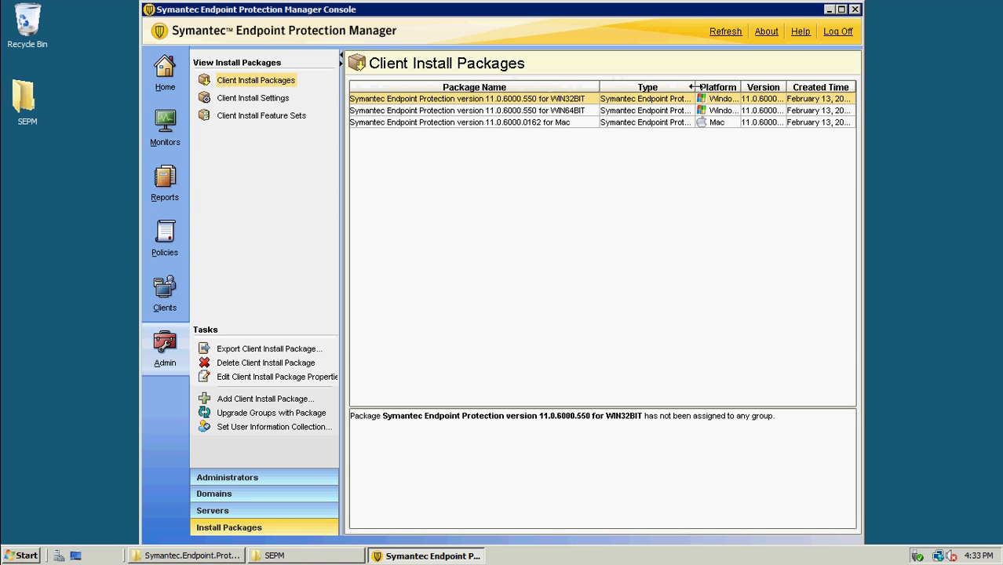
mouse_move(695, 89)
left_mouse_down()
mouse_move(590, 87)
mouse_move(705, 87)
left_mouse_up()
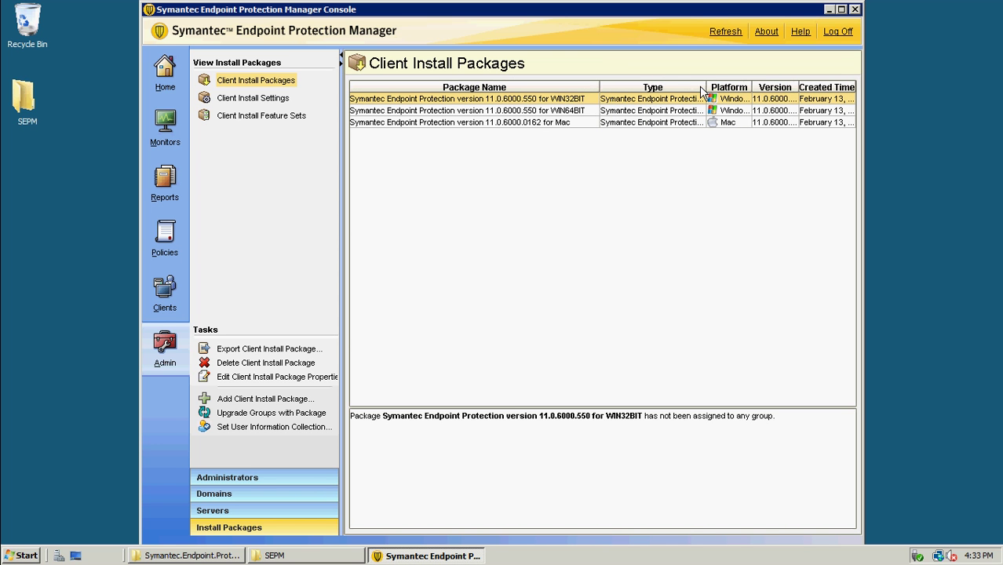
right_click(536, 102)
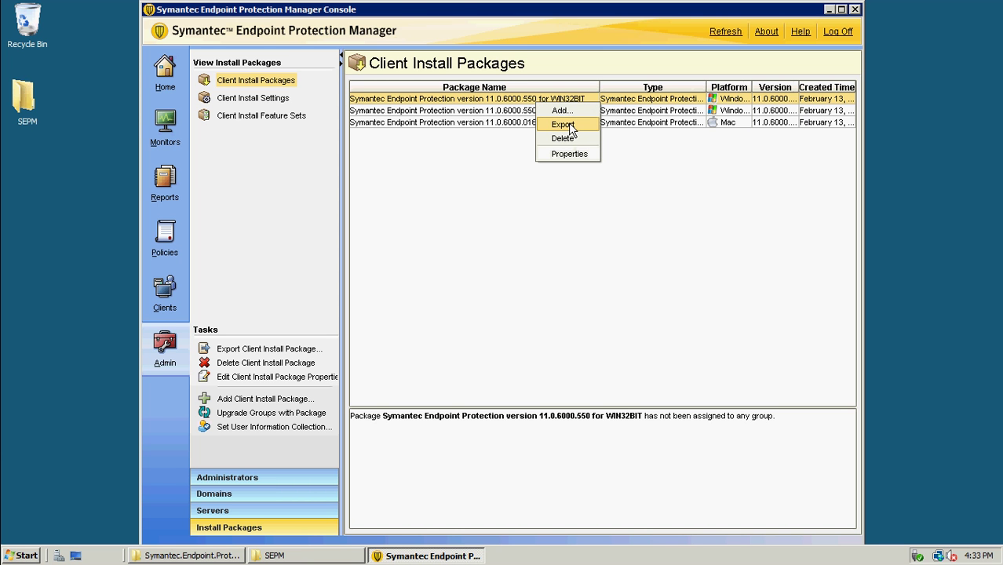
left_click(563, 124)
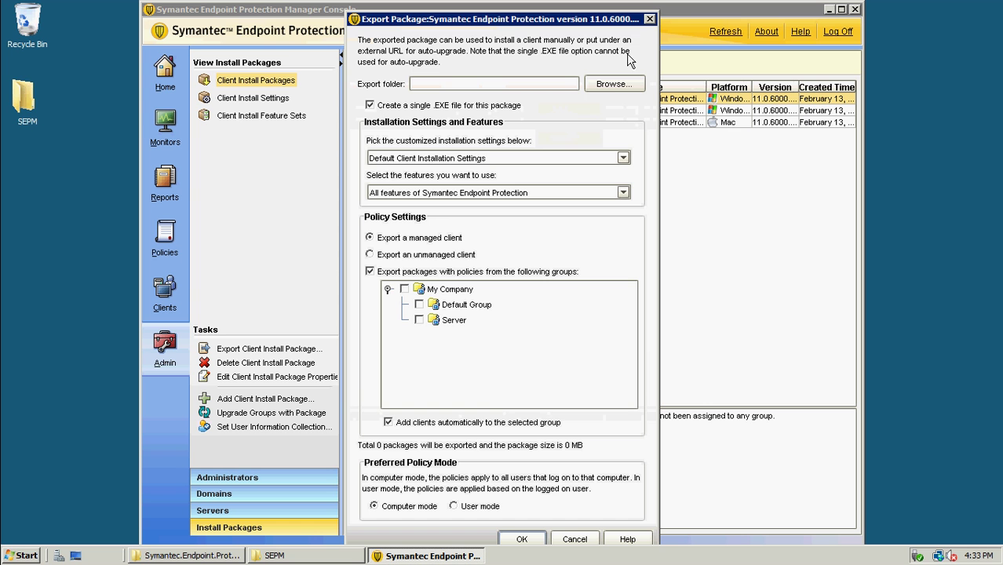
Set the export folder to C:\
left_click(613, 83)
left_click(567, 180)
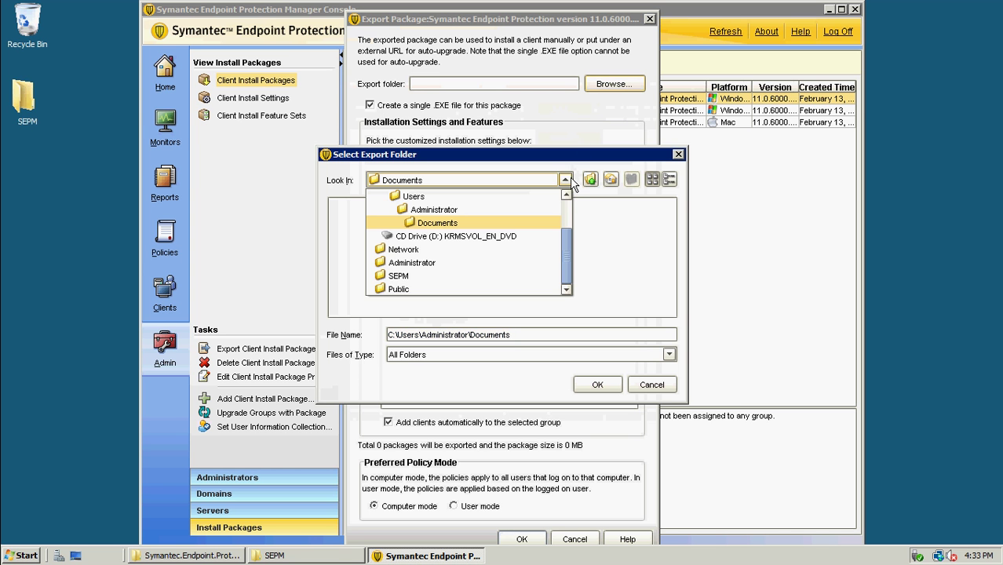
left_click_drag(570, 242, 565, 203)
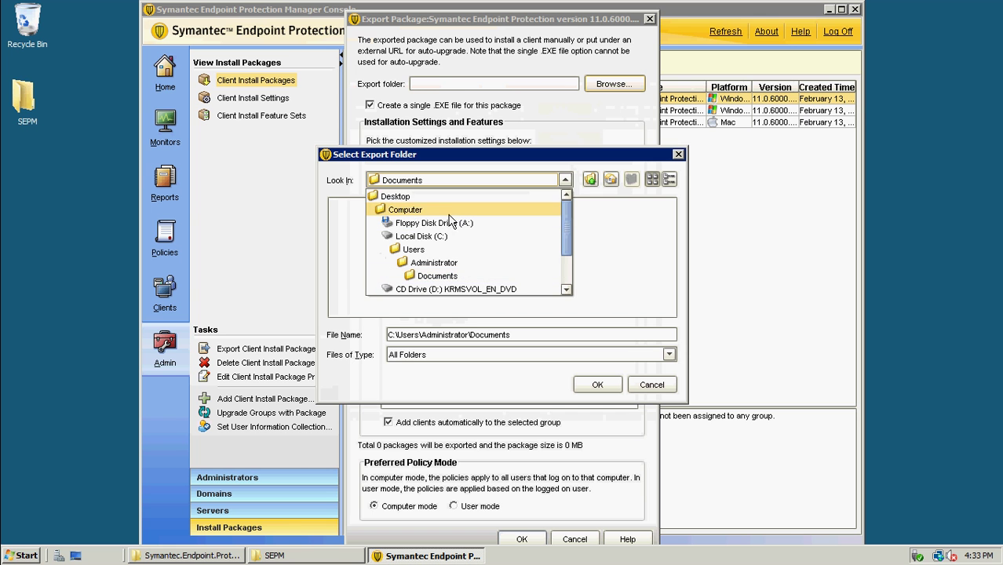
left_click(416, 236)
left_click(594, 385)
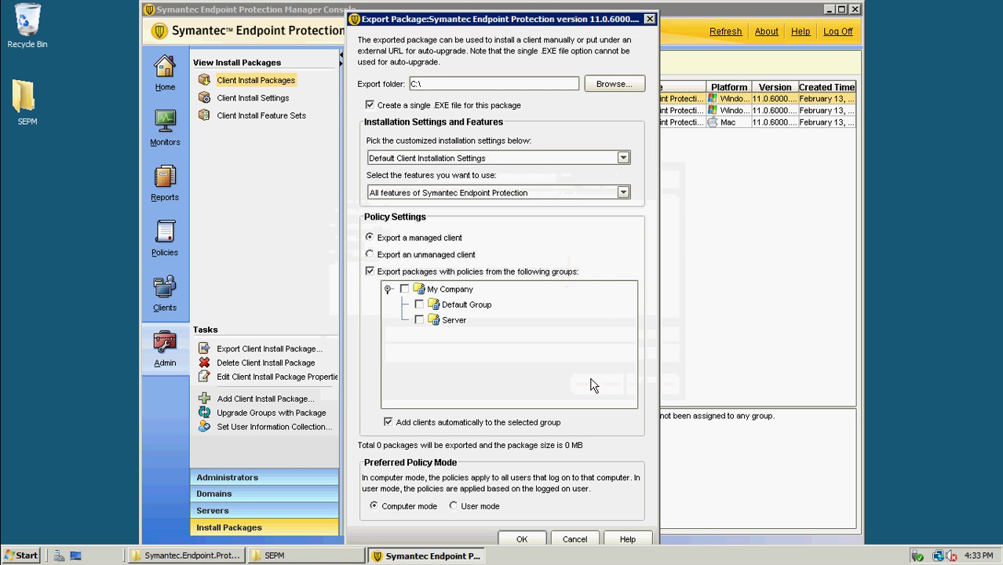
Export with default settings, all features and the Server group's policies, then minimize the session
left_click(623, 158)
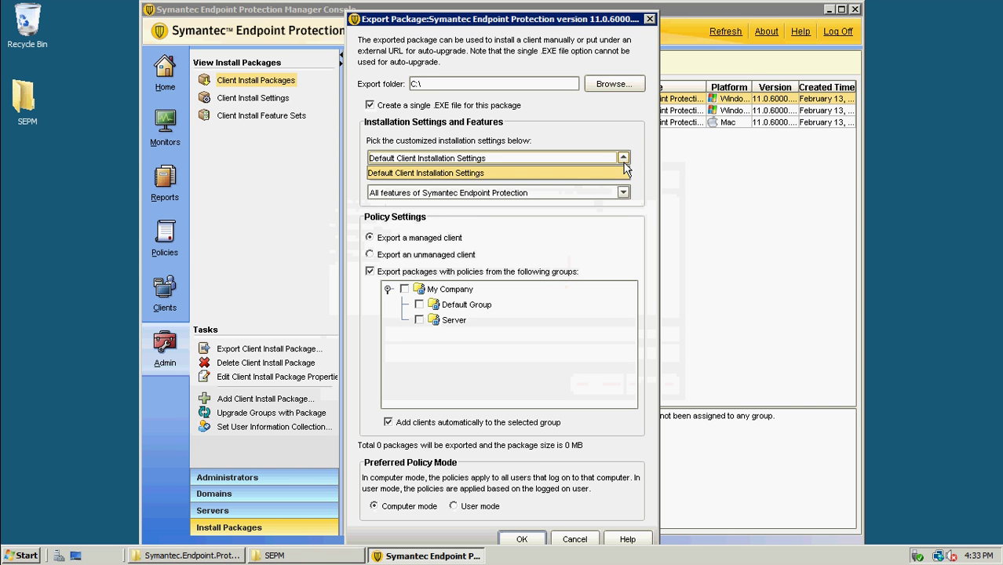
left_click(621, 170)
left_click(624, 193)
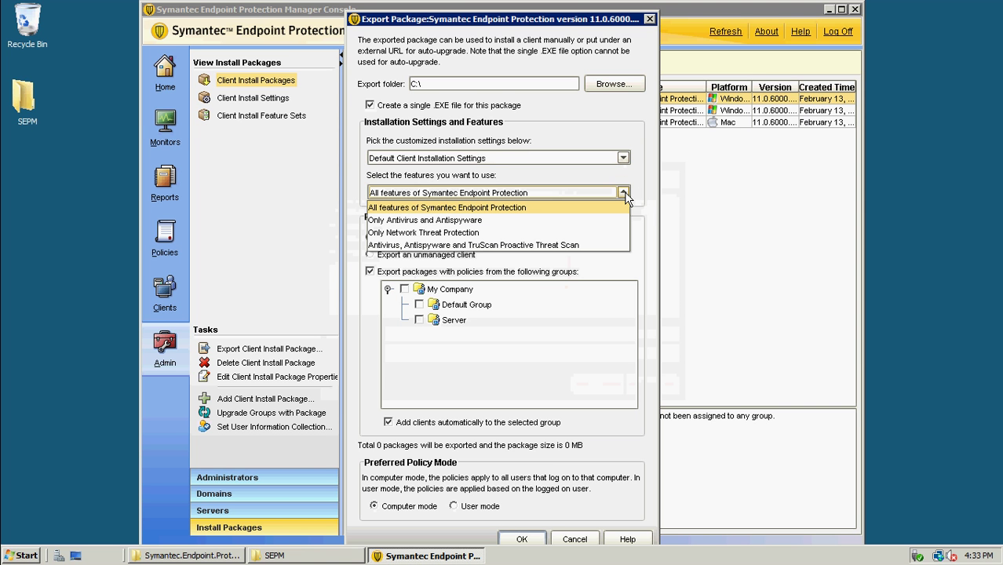
left_click(624, 195)
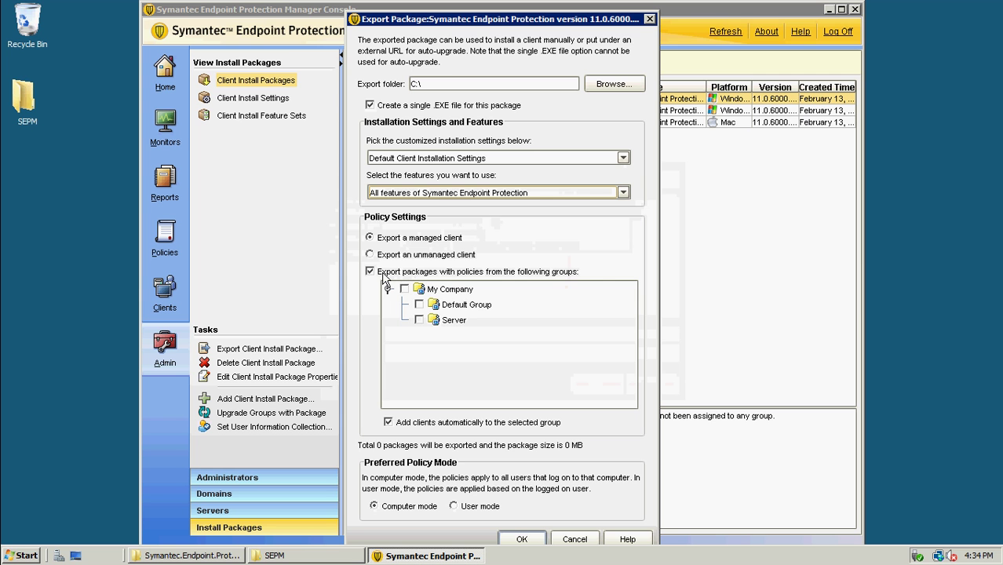
left_click(419, 319)
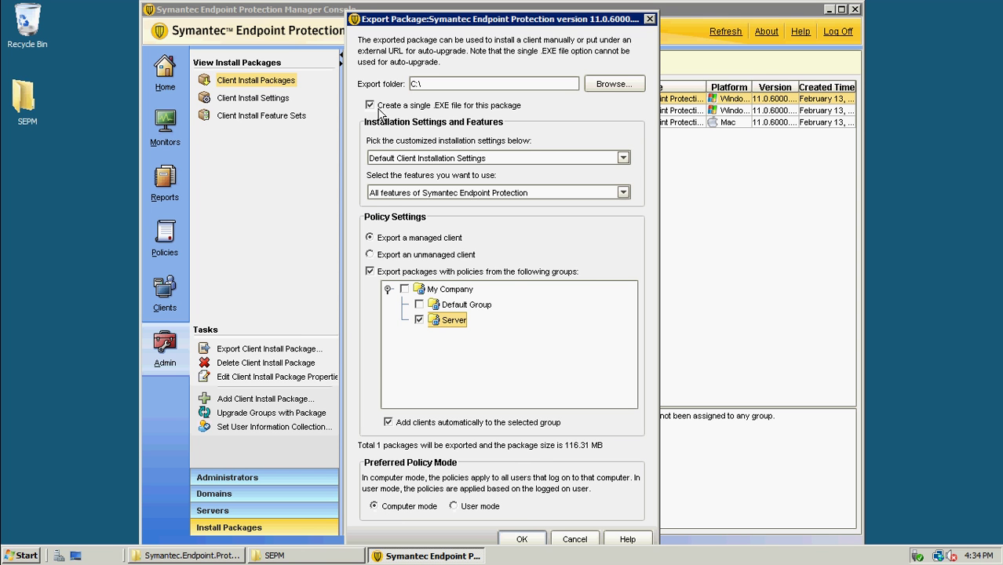
left_click(522, 540)
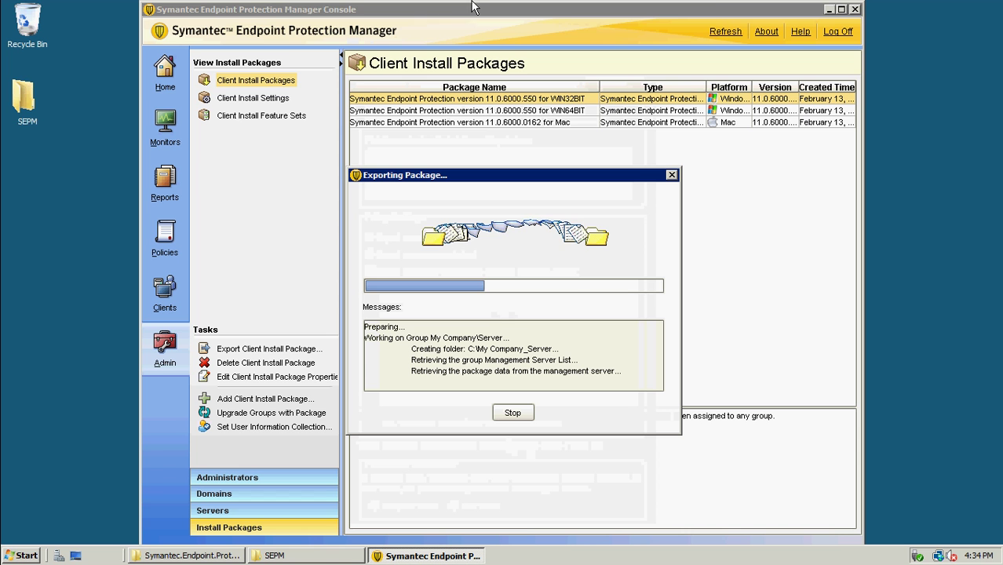
left_click(661, 8)
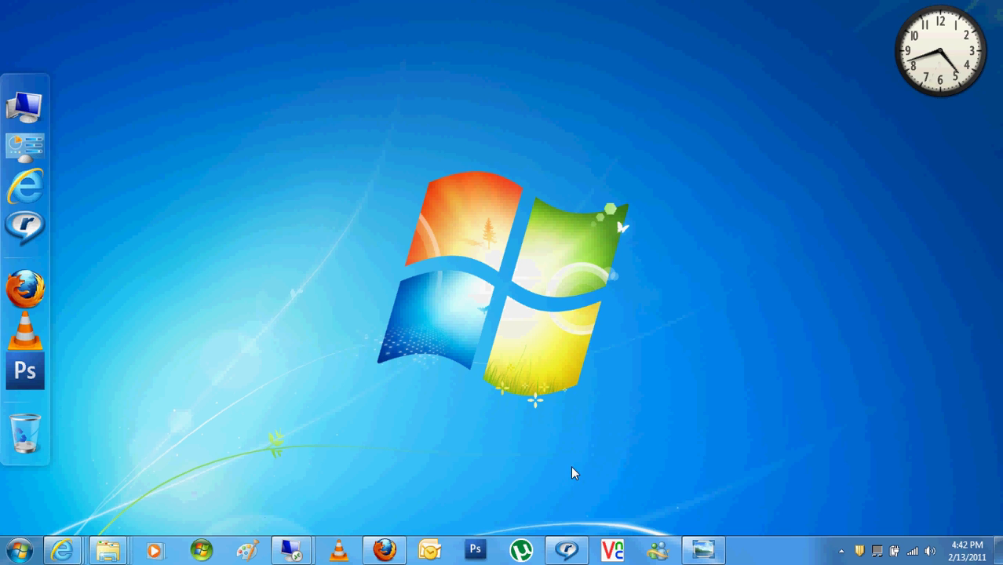
Glance at the Windows Server 2008 VM console, then restore the 10.0.0.6 remote session
mouse_move(703, 551)
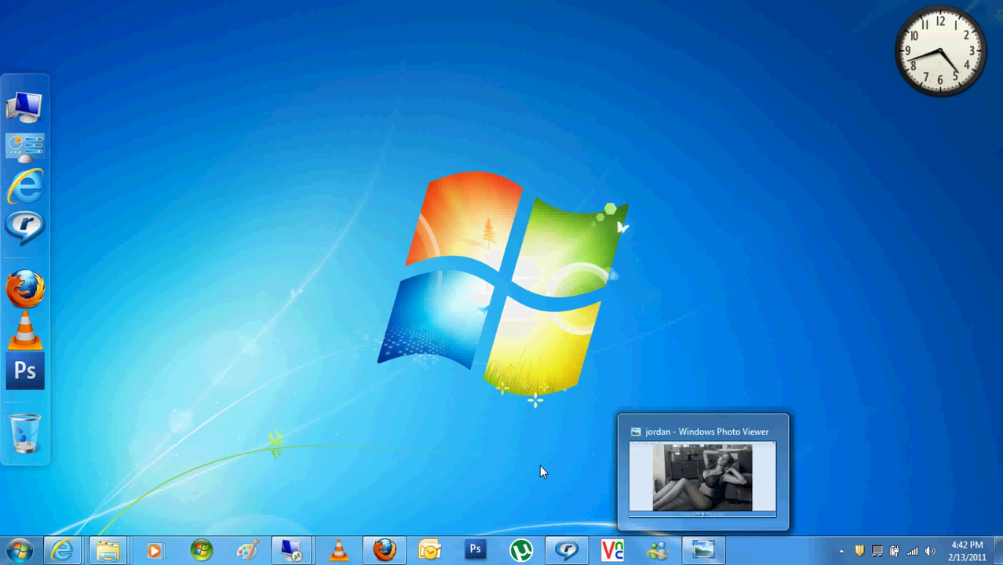
mouse_move(302, 555)
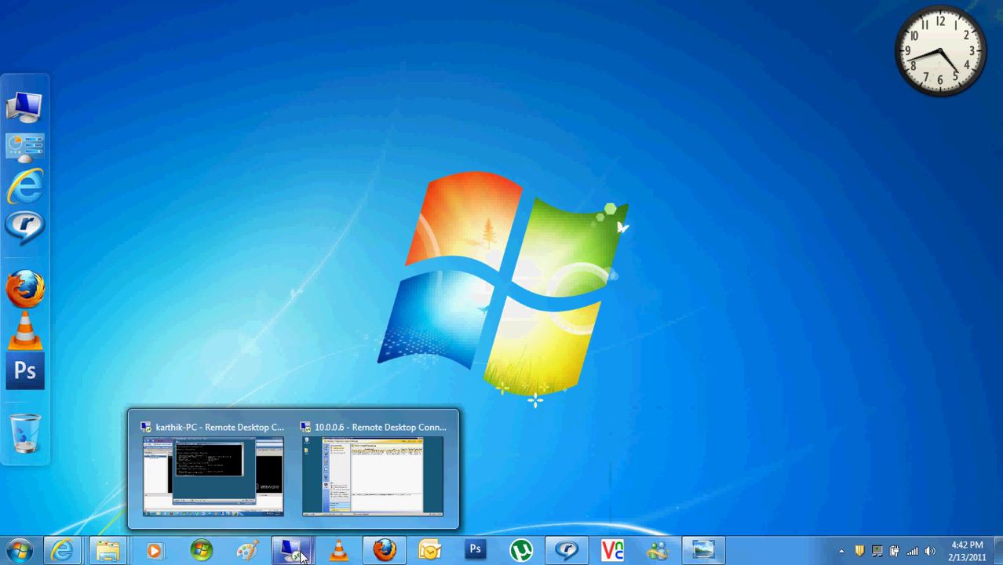
left_click(210, 471)
left_click(509, 247)
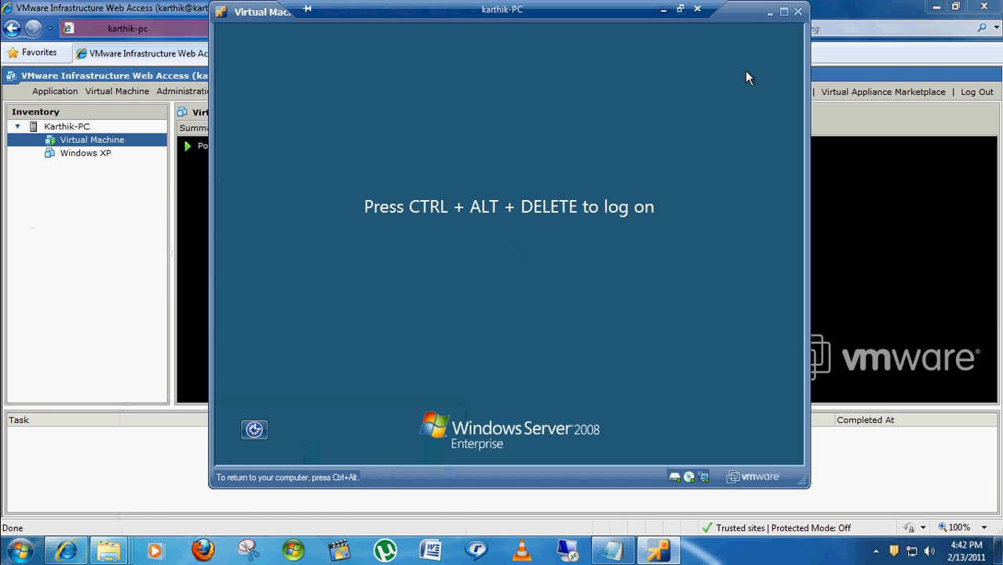
key("ctrl+alt")
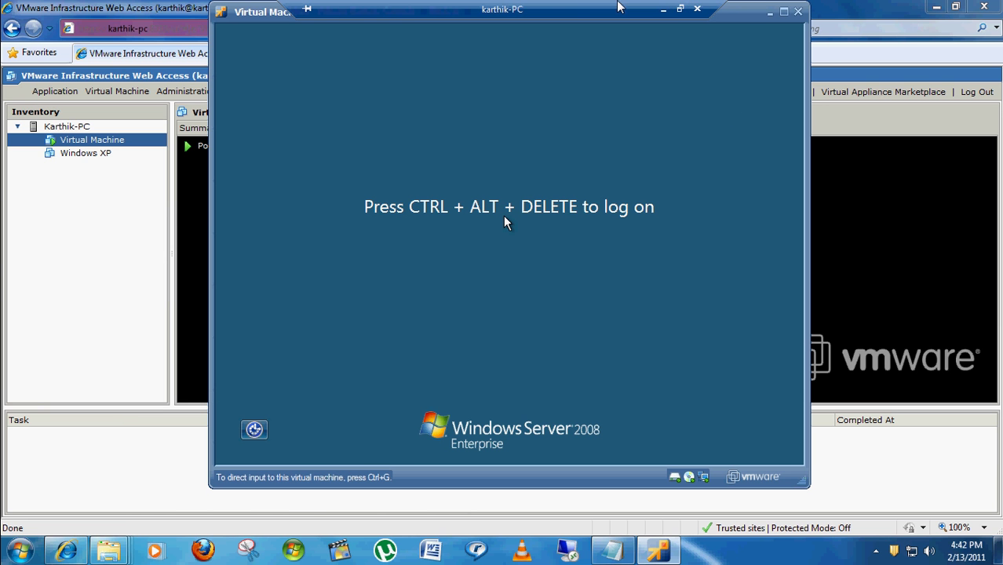
left_click(664, 9)
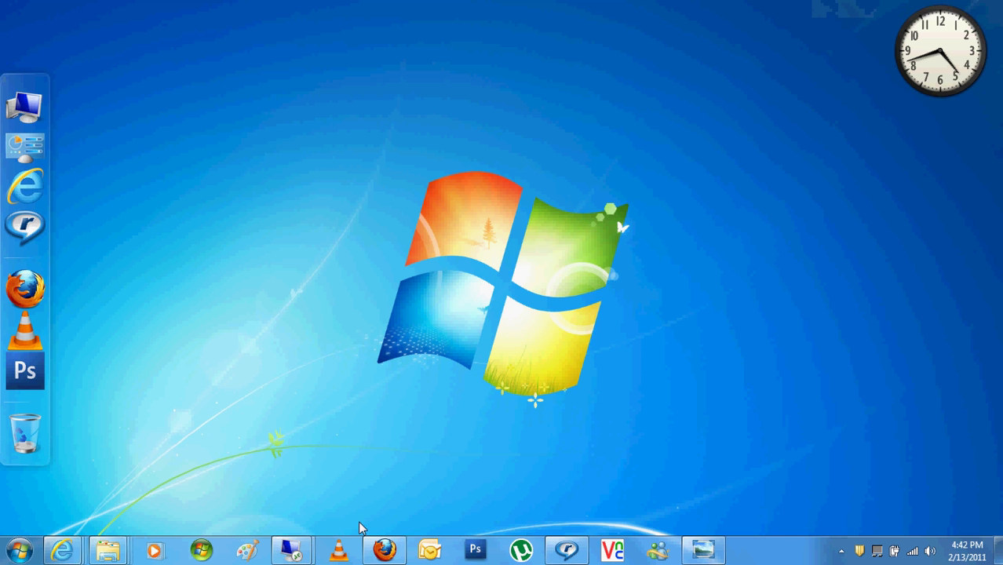
left_click(308, 557)
left_click(353, 474)
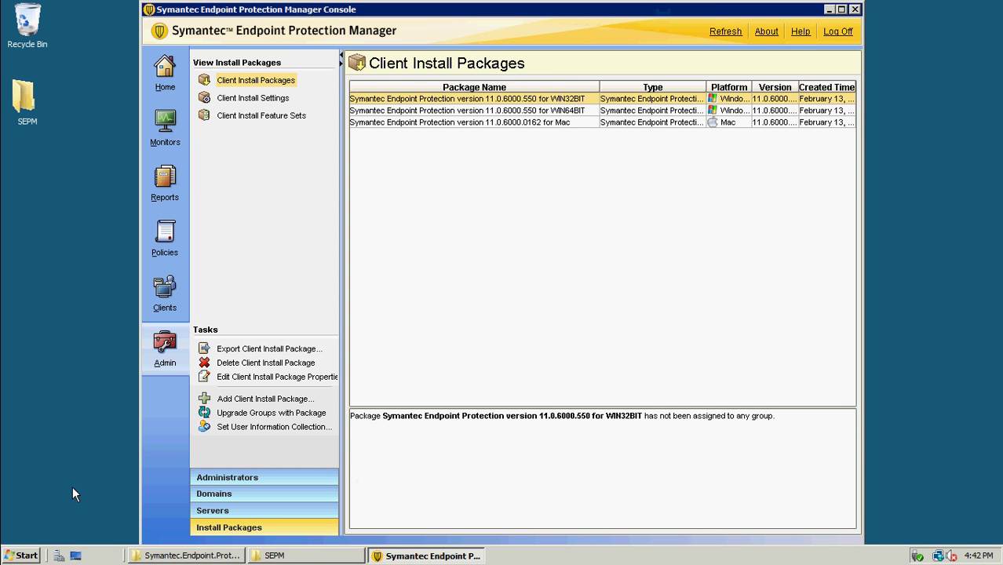
Launch the SEPM Console from the Start menu and close its extra login window
left_click(21, 560)
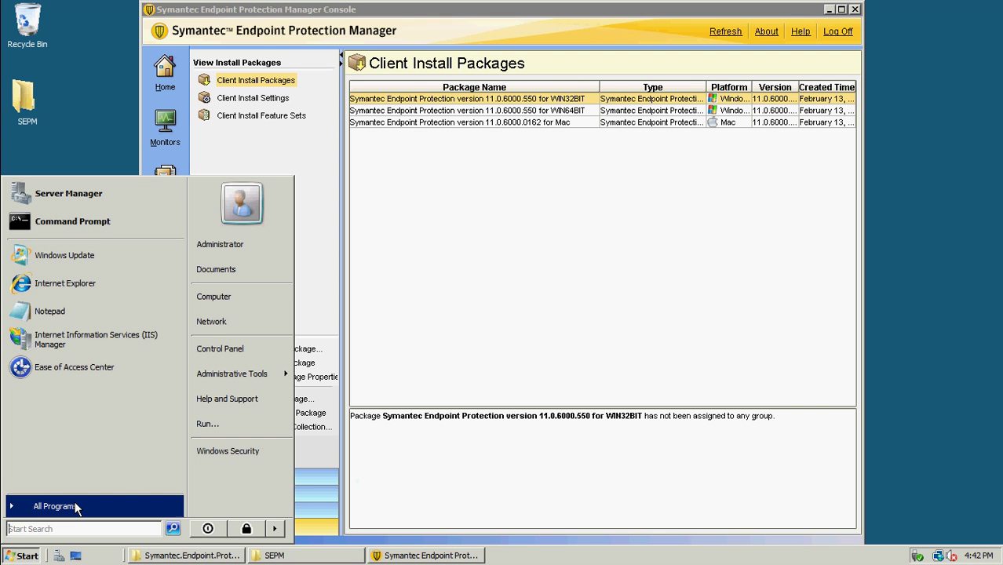
left_click(74, 504)
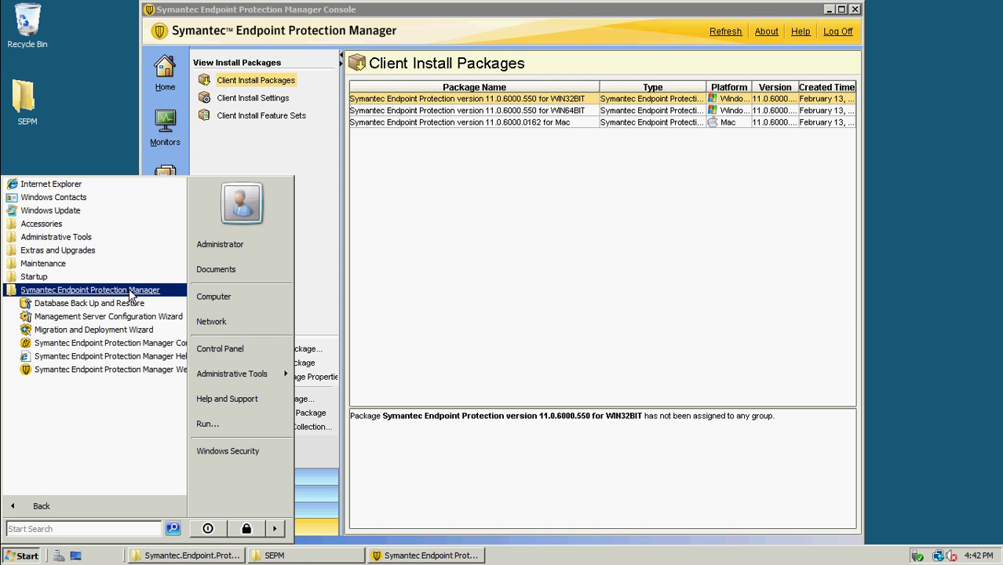
left_click(108, 343)
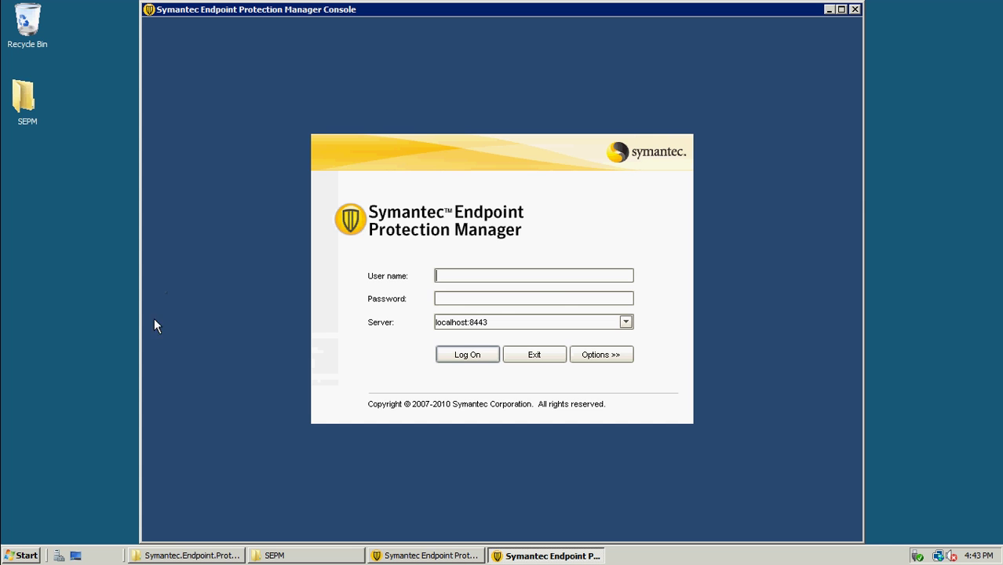
left_click(854, 9)
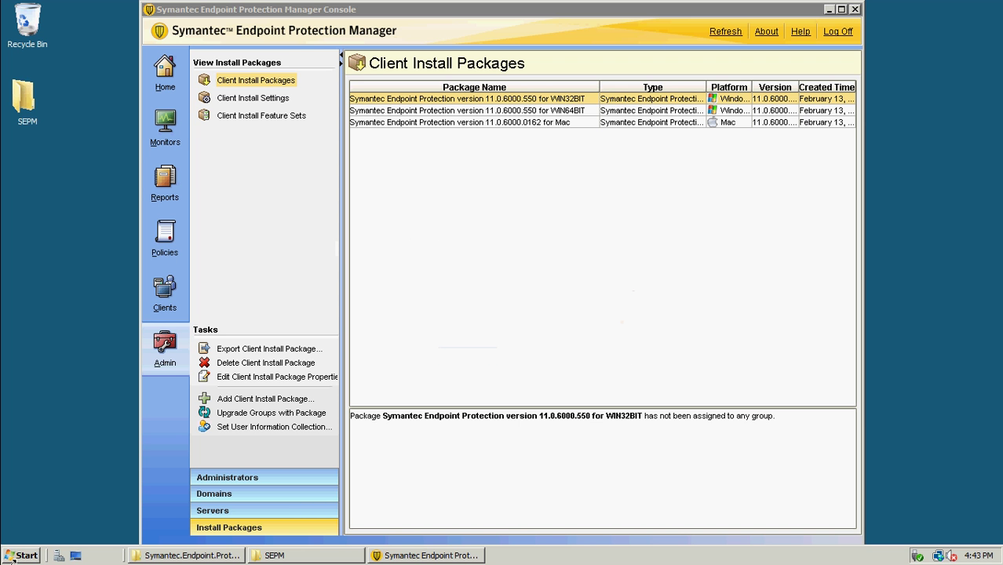
Launch the Migration and Deployment Wizard from the Symantec Endpoint Protection Manager program folder
left_click(13, 559)
left_click(72, 506)
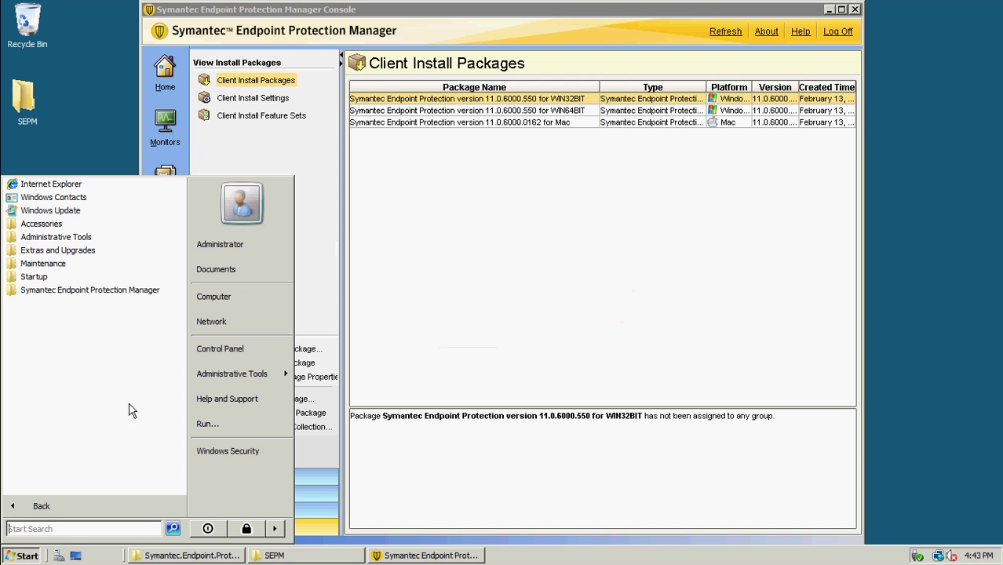
left_click(137, 292)
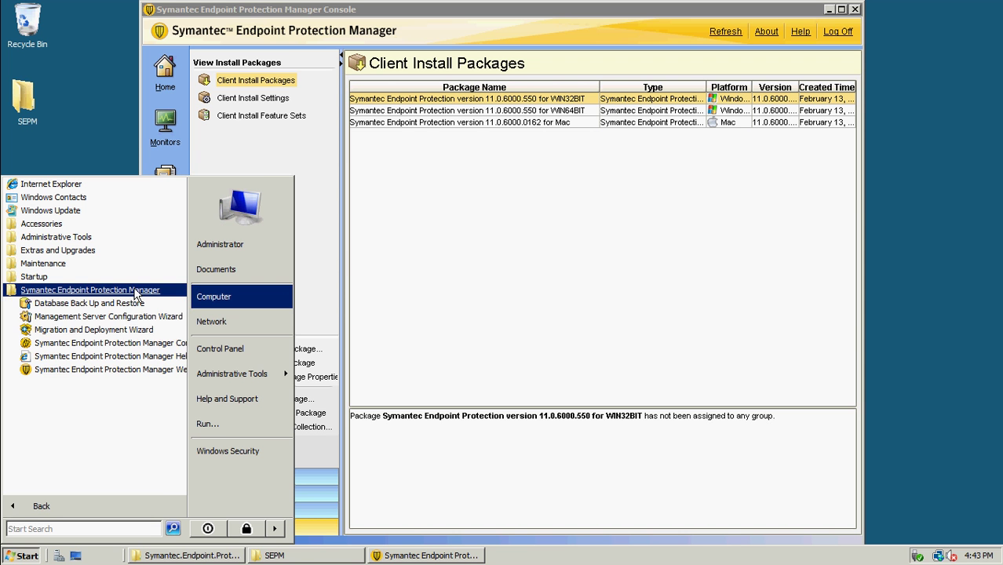
left_click(108, 330)
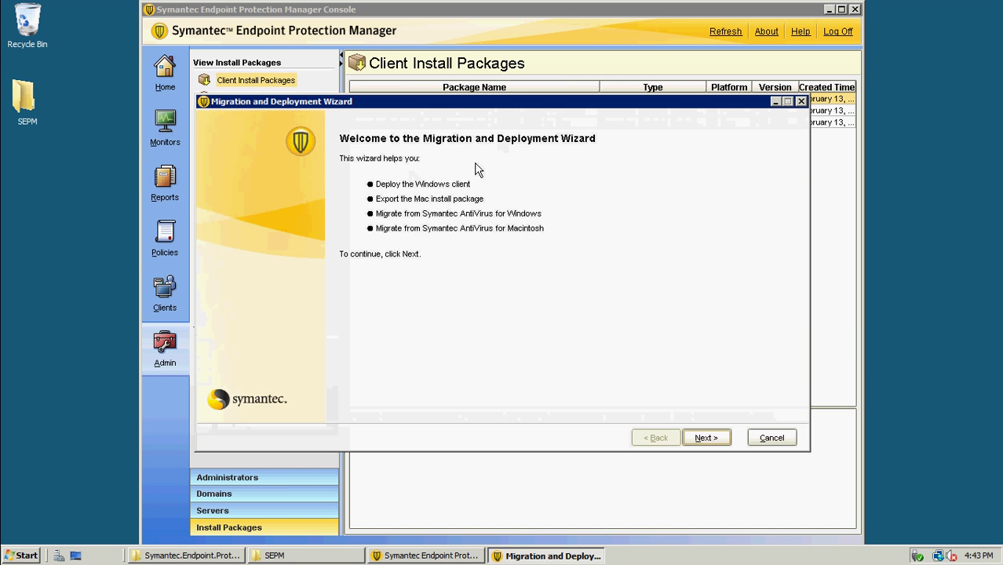
Choose to deploy the Windows client from an existing client install package
left_click(705, 438)
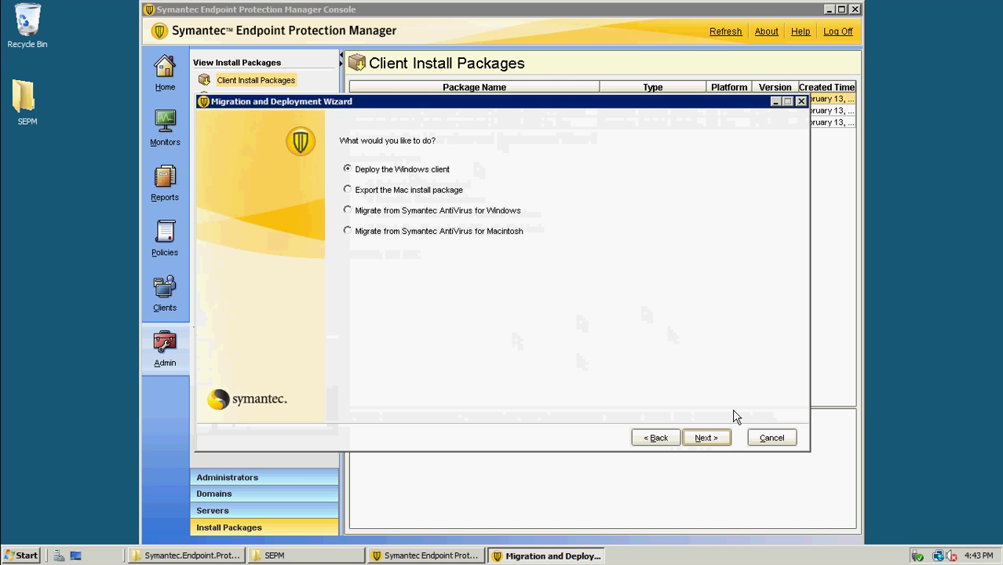
left_click(709, 434)
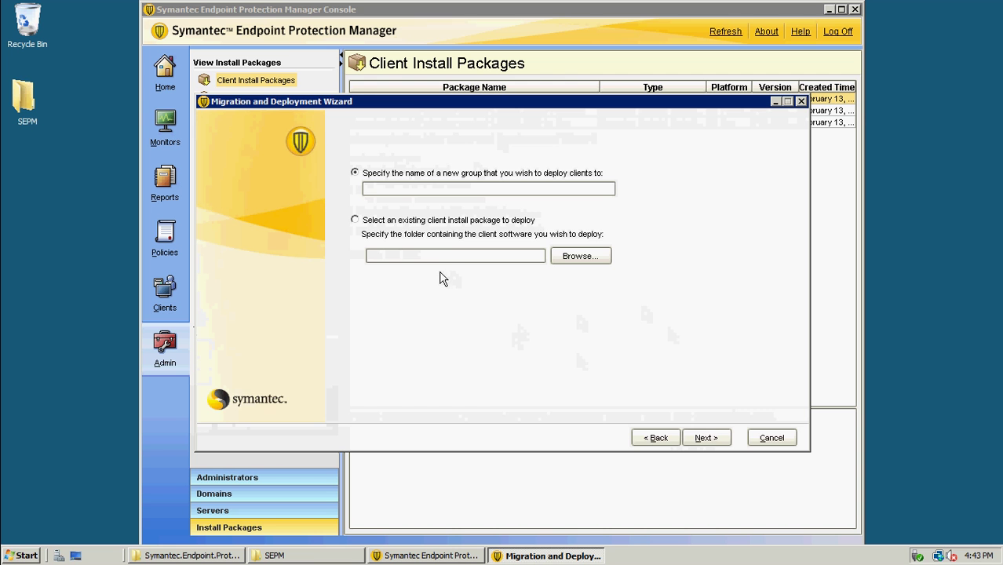
left_click(378, 222)
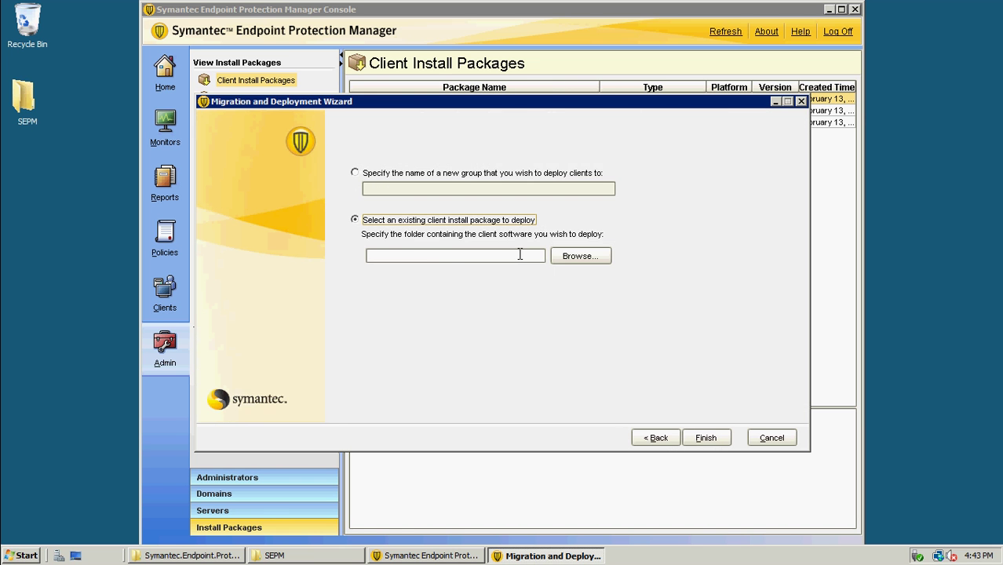
Select the package folder C:\CFE17E1F0A00000600AAF2EF1FEE339C for deployment
left_click(568, 259)
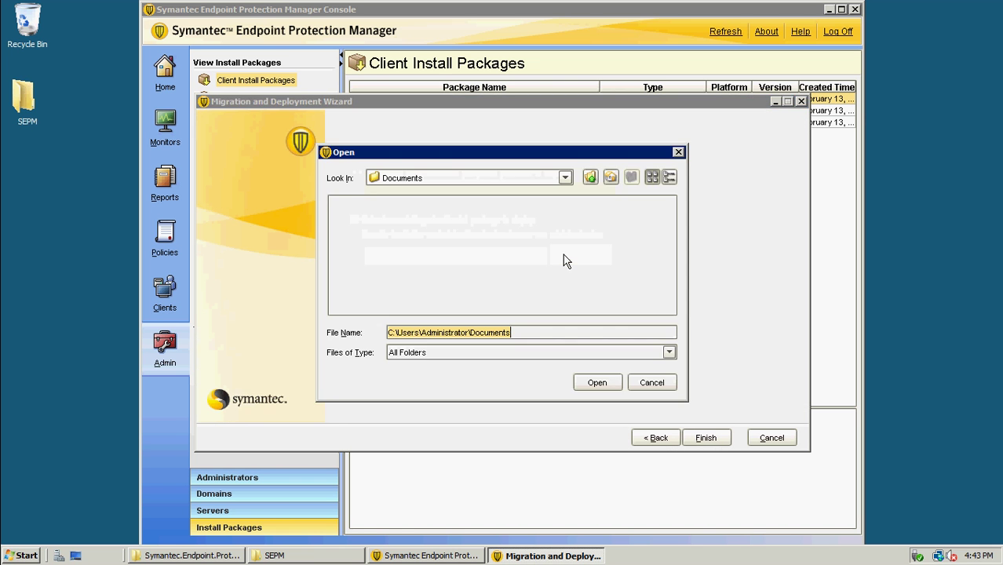
left_click(566, 177)
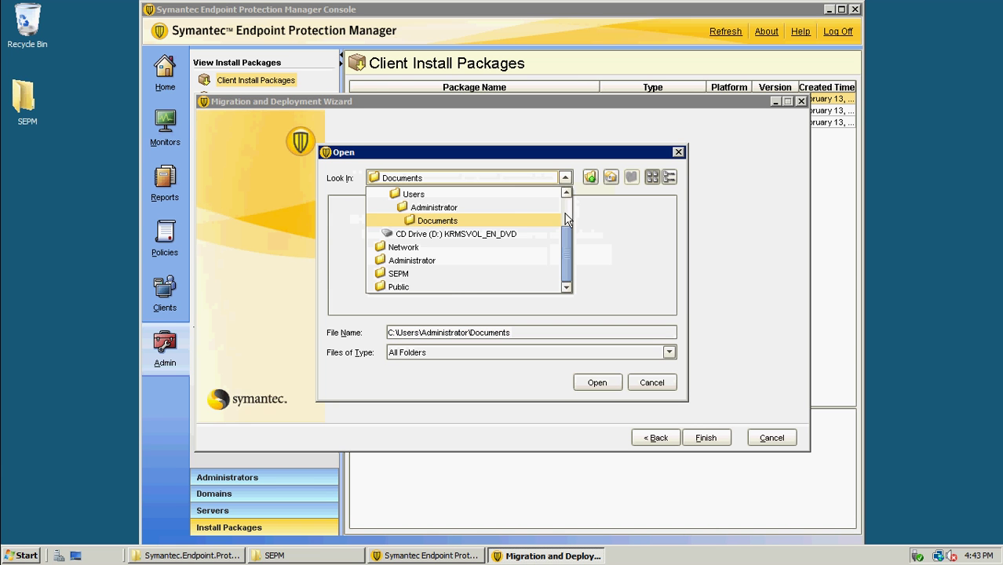
scroll(562, 226, "up", 2)
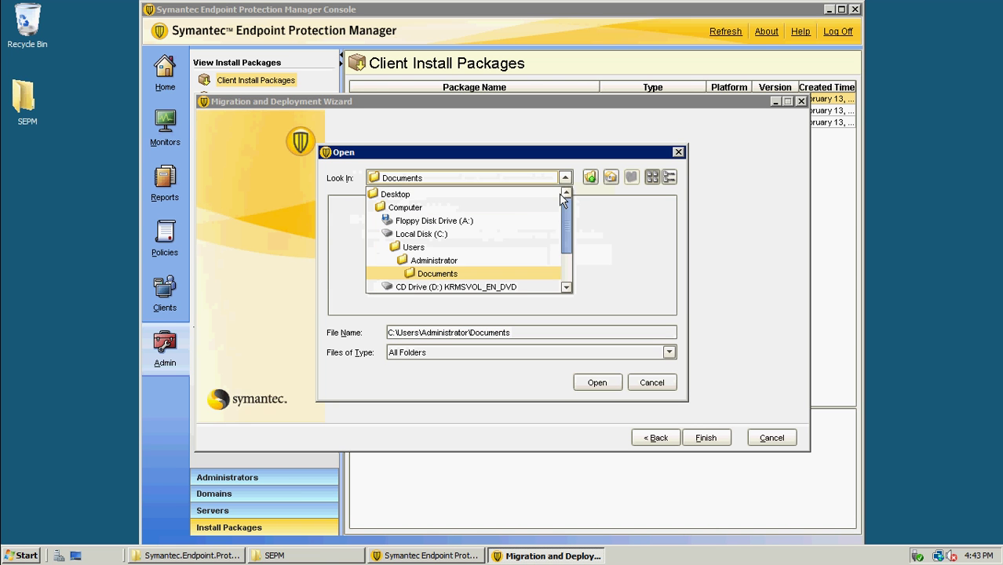
left_click(411, 239)
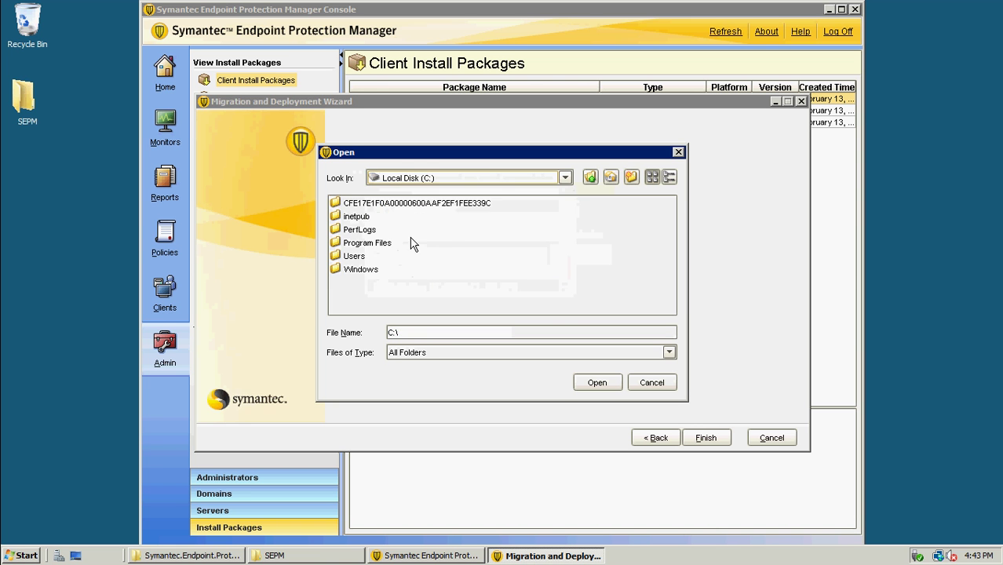
left_click(432, 204)
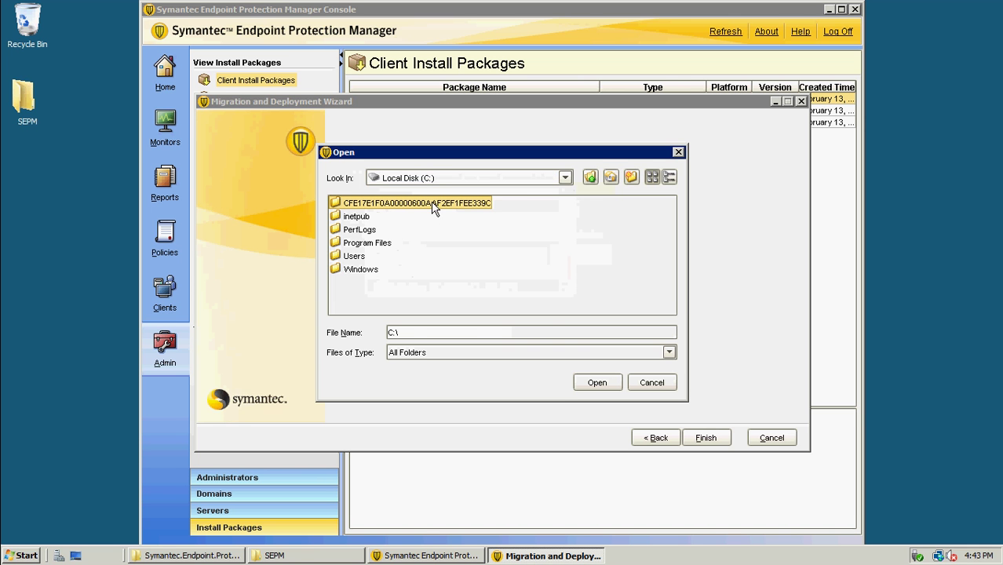
left_click(582, 382)
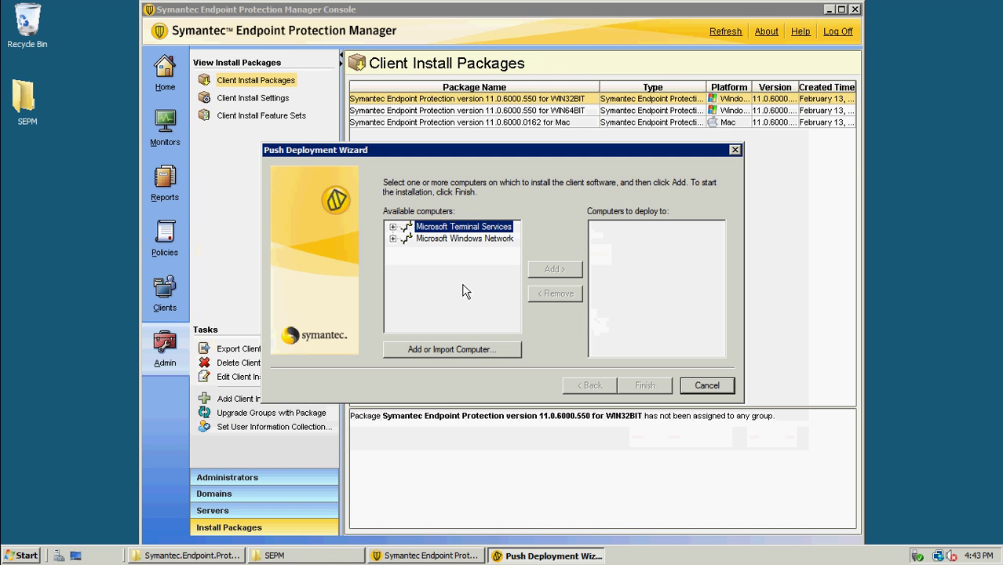
Add Win-zm6oxm4dcw4 from Microsoft Windows Network > Workgroup as a target, authenticating with the Administrator password
left_click(393, 239)
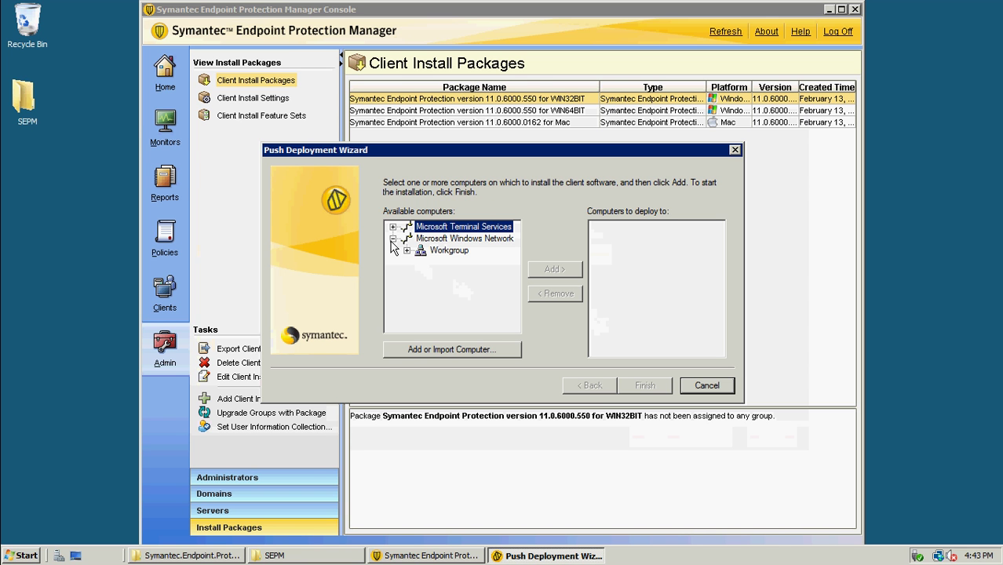
left_click(408, 251)
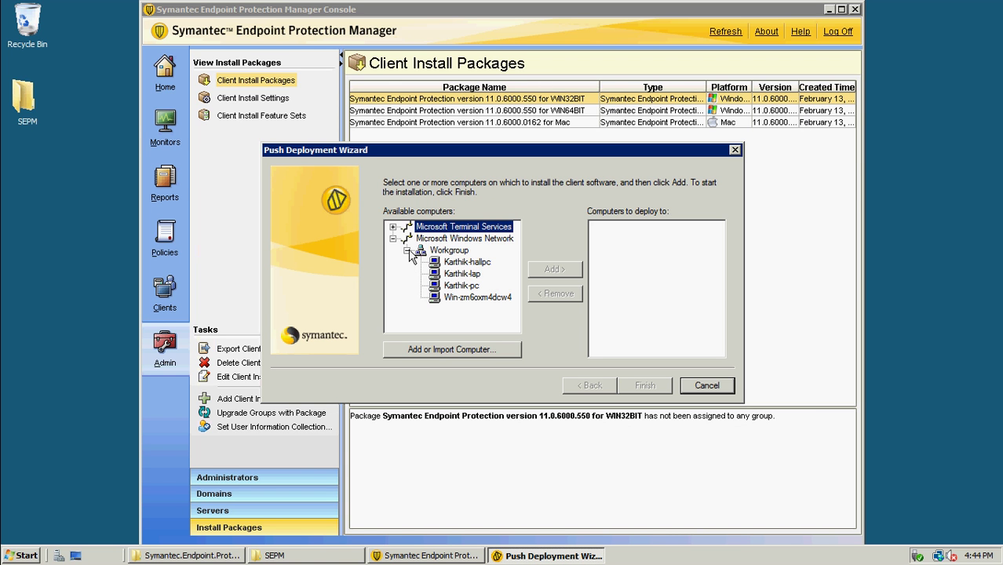
left_click(474, 298)
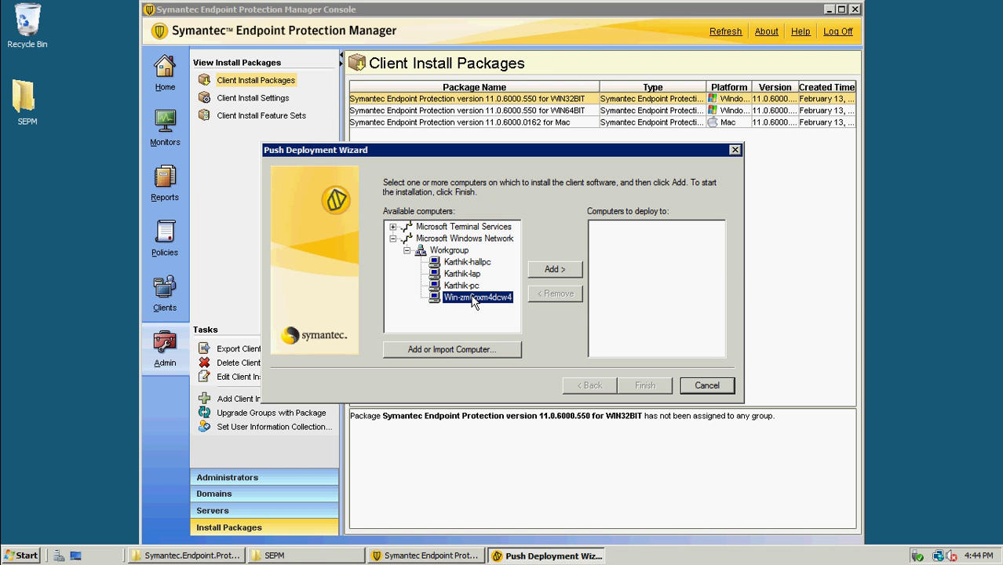
left_click(555, 270)
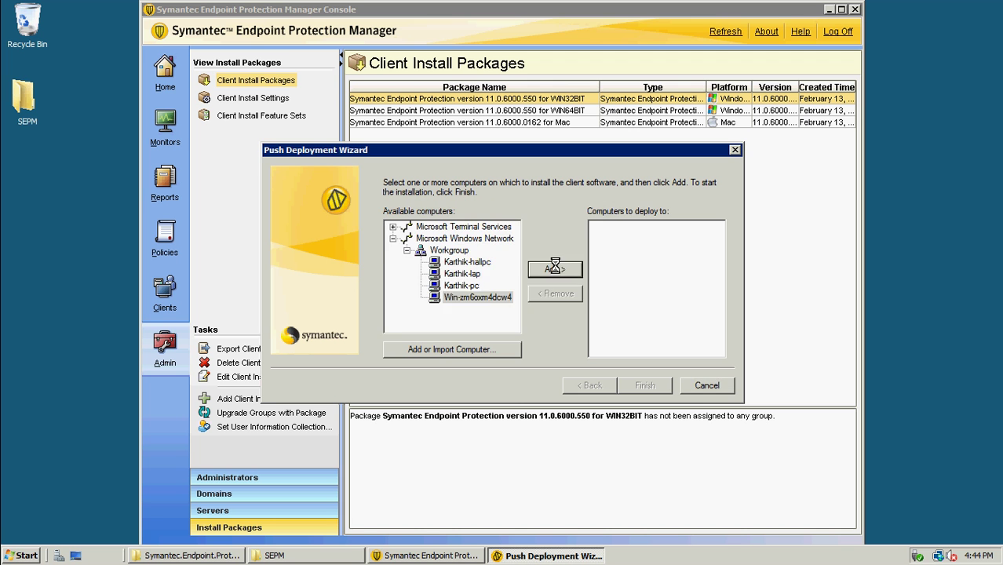
left_click(501, 318)
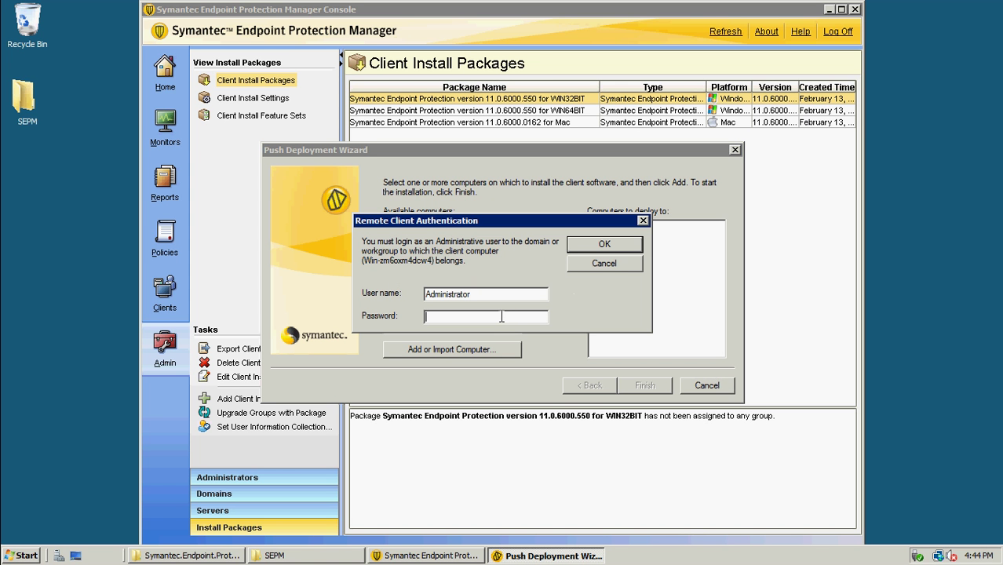
type("************")
key("Return")
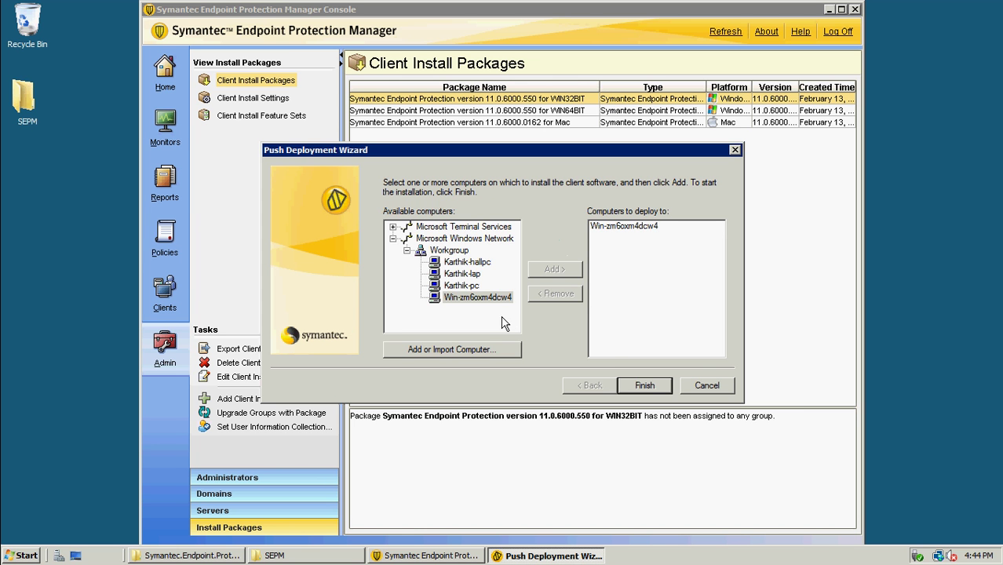
Finish the wizard to push the client, dismissing the RealPlayer crash notice, and open the deployment log
left_click(643, 385)
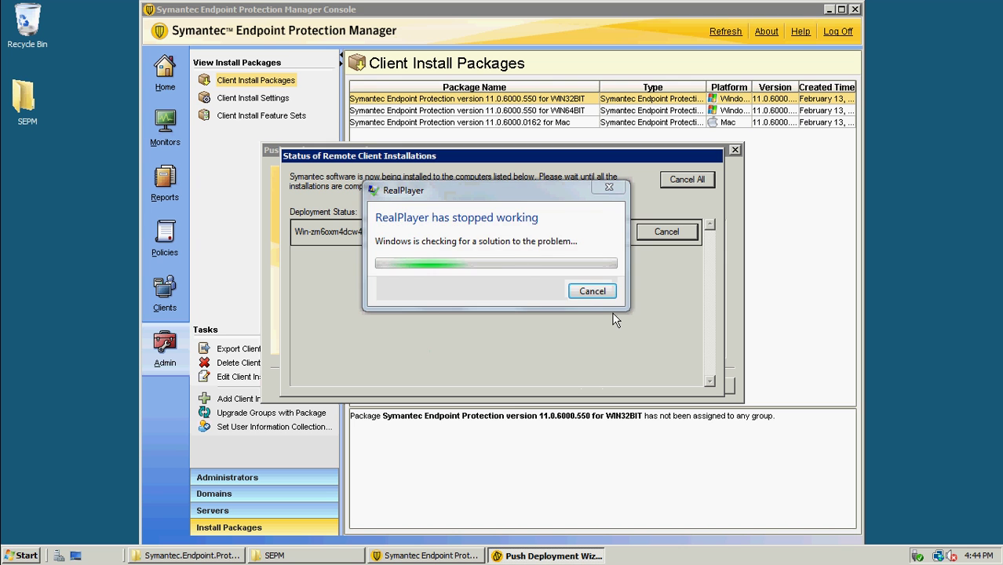
left_click(594, 292)
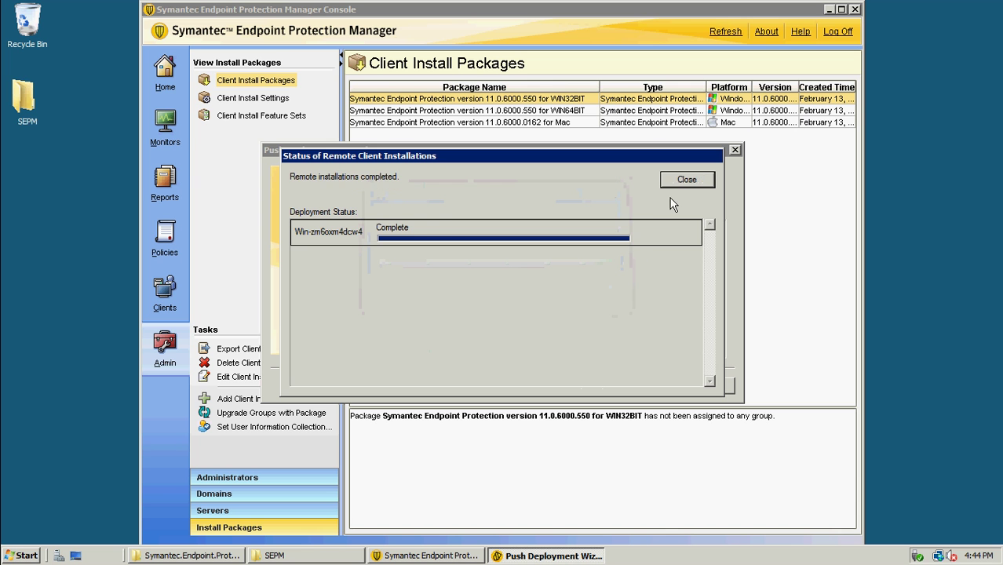
left_click(681, 182)
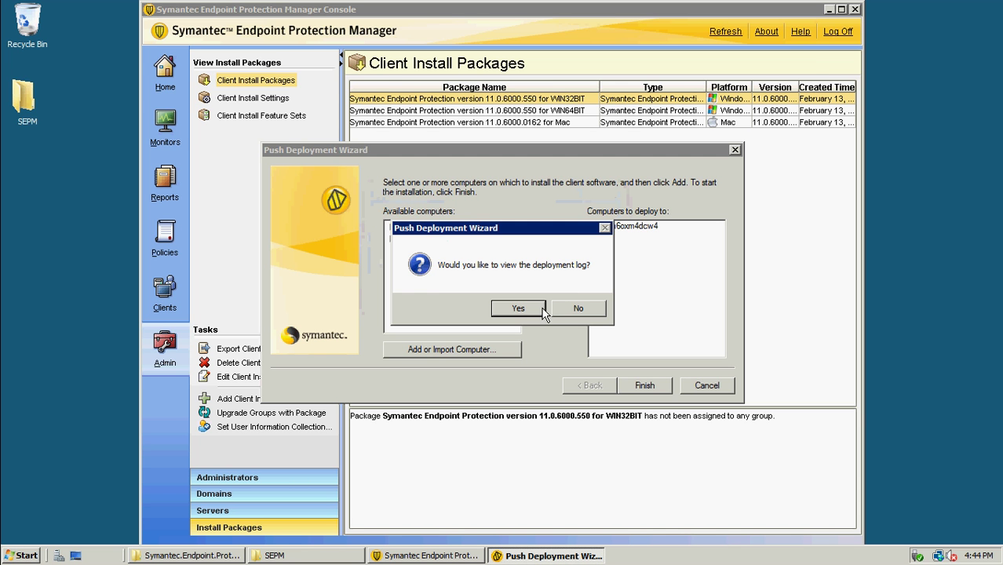
left_click(539, 310)
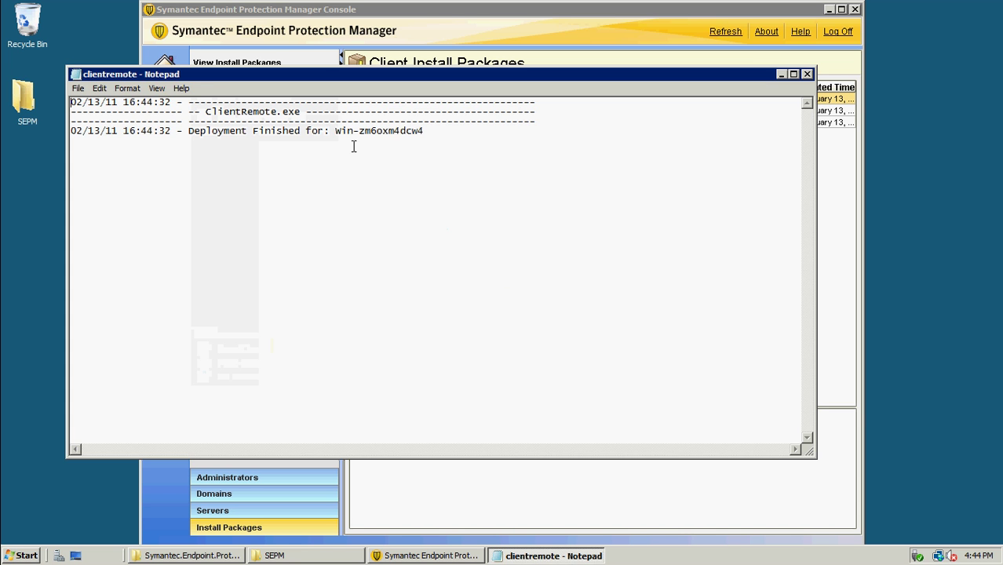
Confirm the Deployment Finished line in the log, close Notepad, and minimize the SEPM console
left_click(471, 123)
left_click(371, 141, "shift")
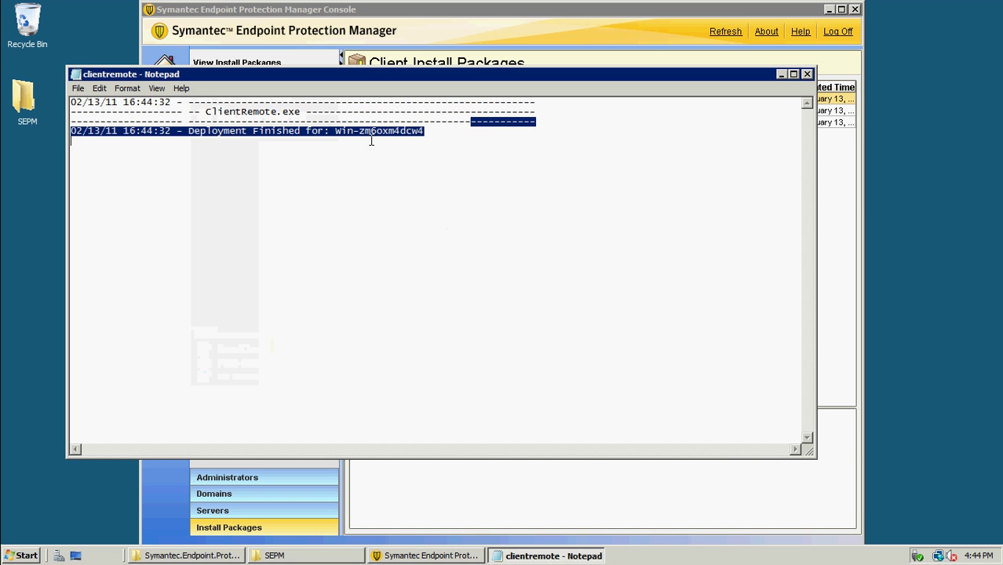
left_click(434, 149)
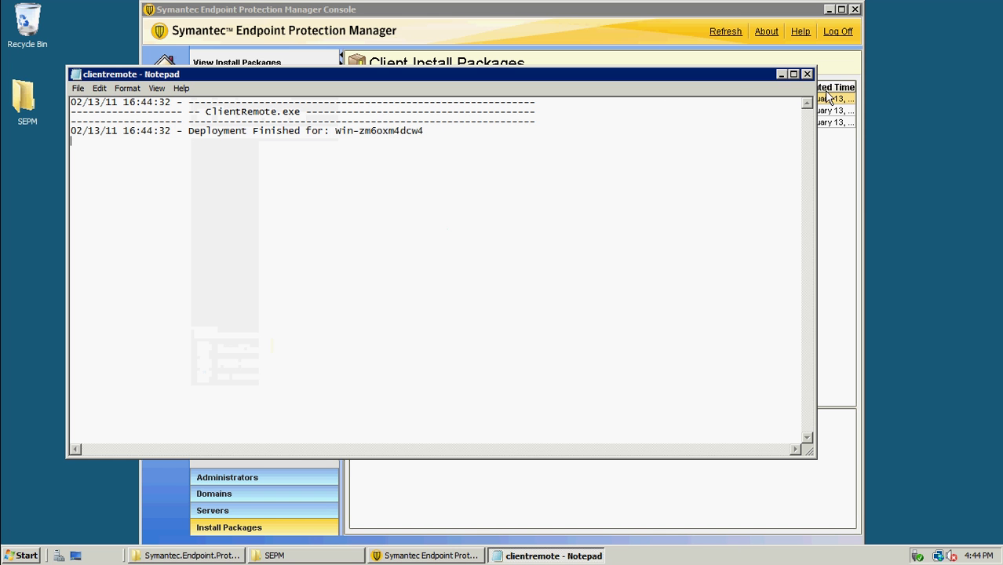
left_click(807, 74)
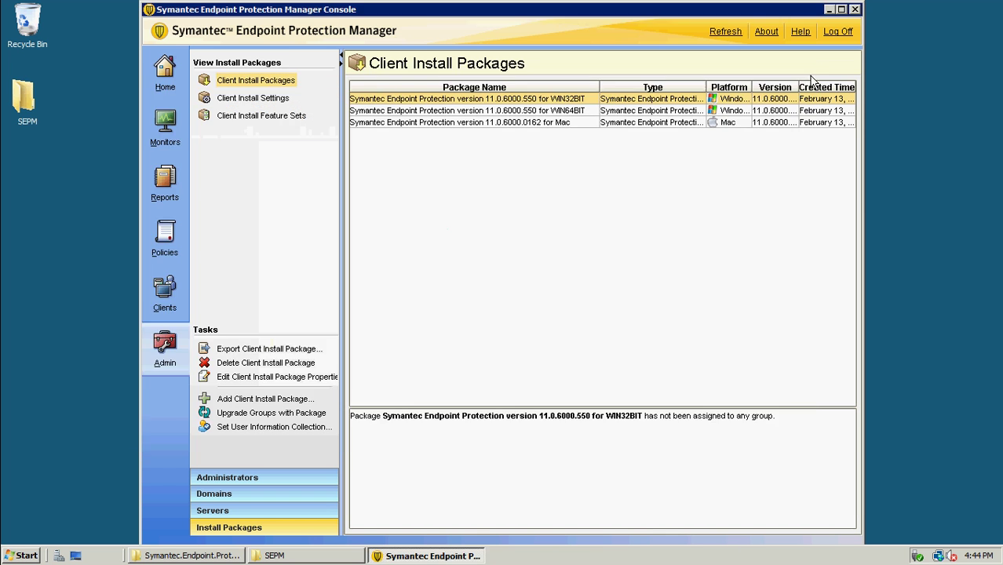
left_click(829, 9)
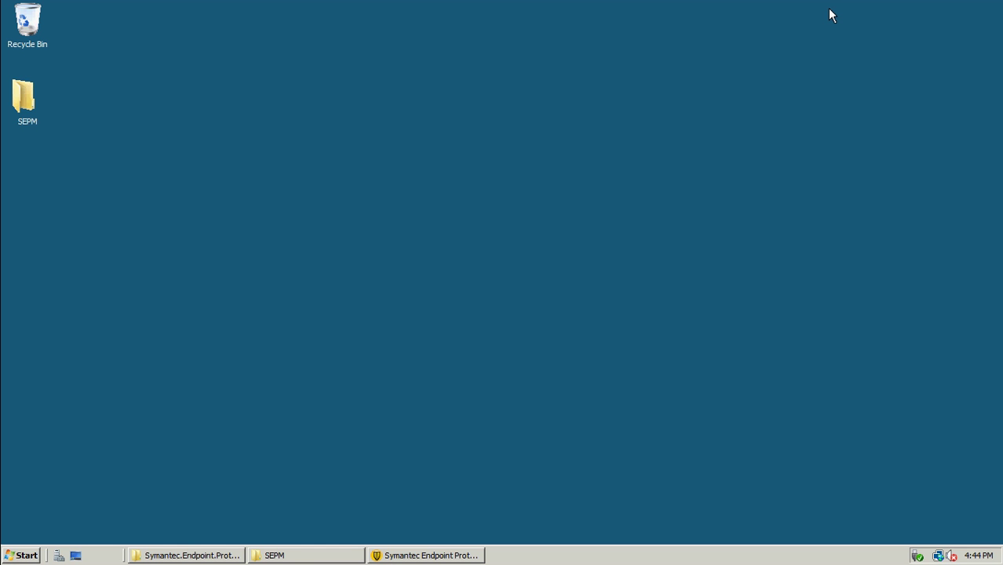
Open Task Manager's Processes list sorted by Image Name and jump to the msiexec.exe entries
right_click(572, 562)
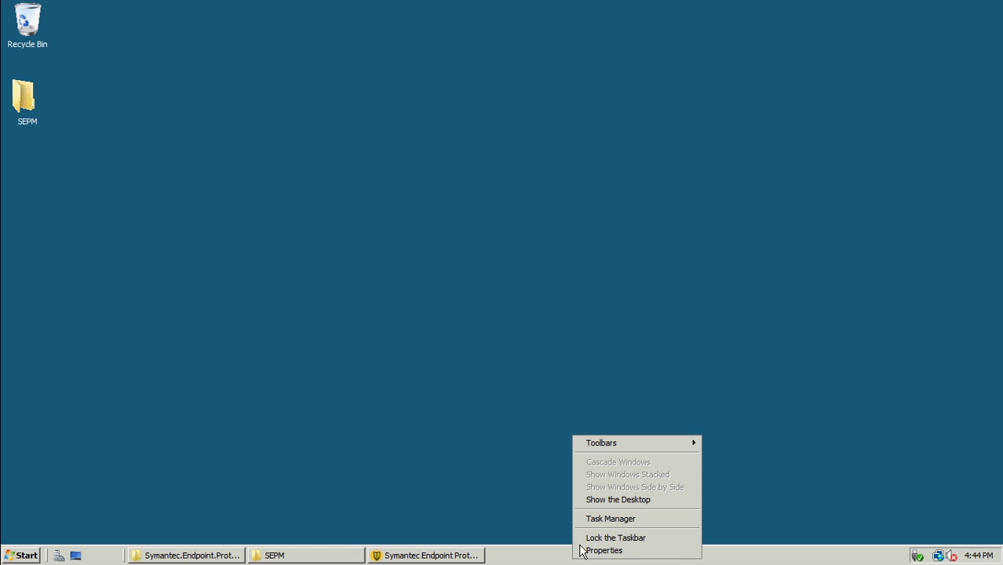
left_click(615, 520)
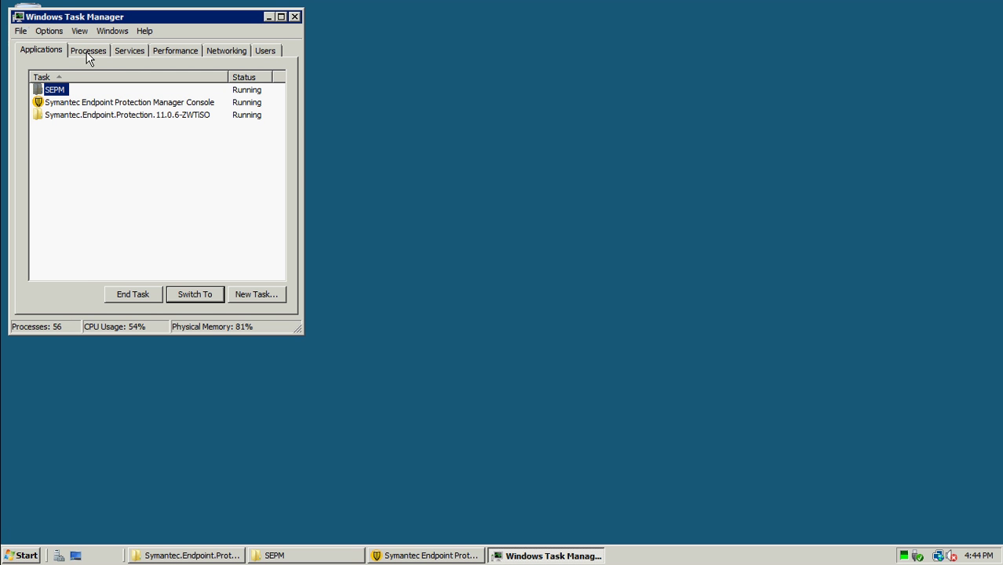
left_click(89, 52)
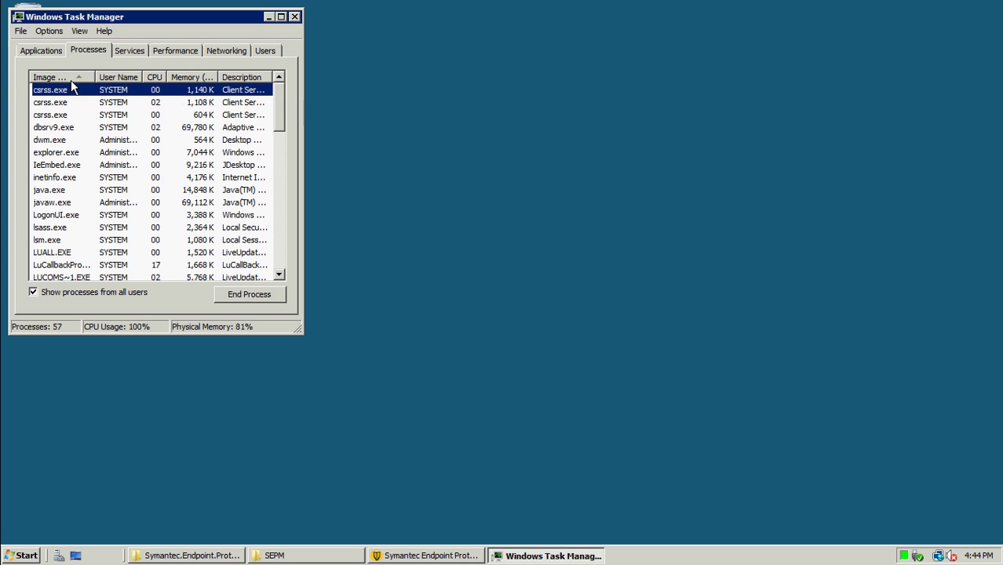
left_click(70, 79)
left_click(68, 91)
key("m")
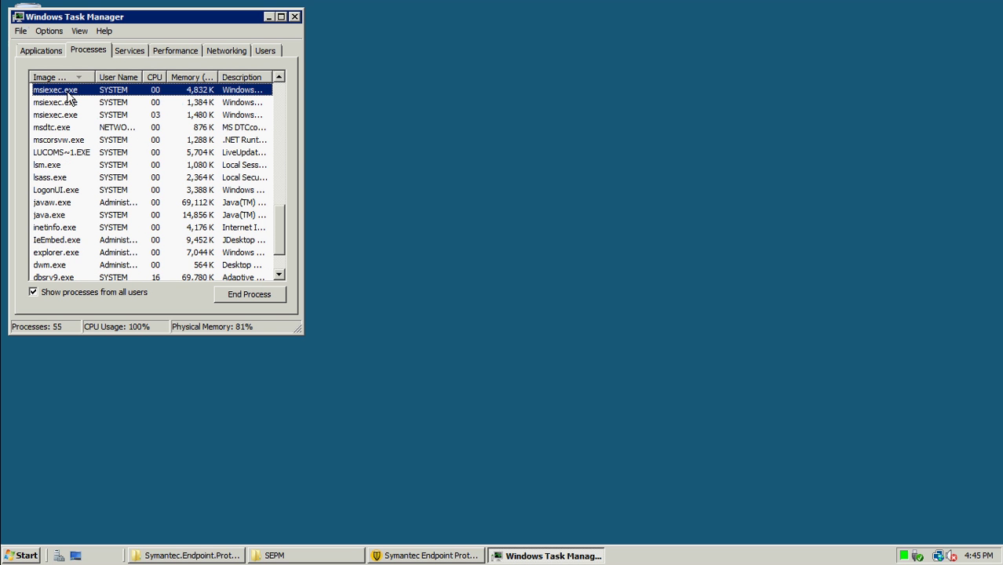
Inspect the msiexec.exe processes, then minimize Task Manager and the remote desktop session
left_click(66, 102)
left_click(65, 113)
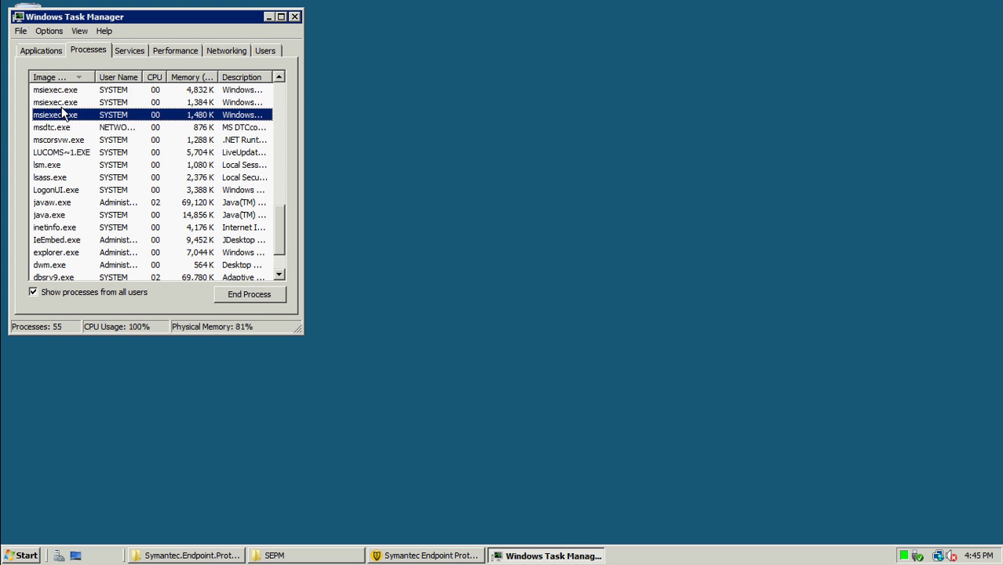
left_click(65, 102)
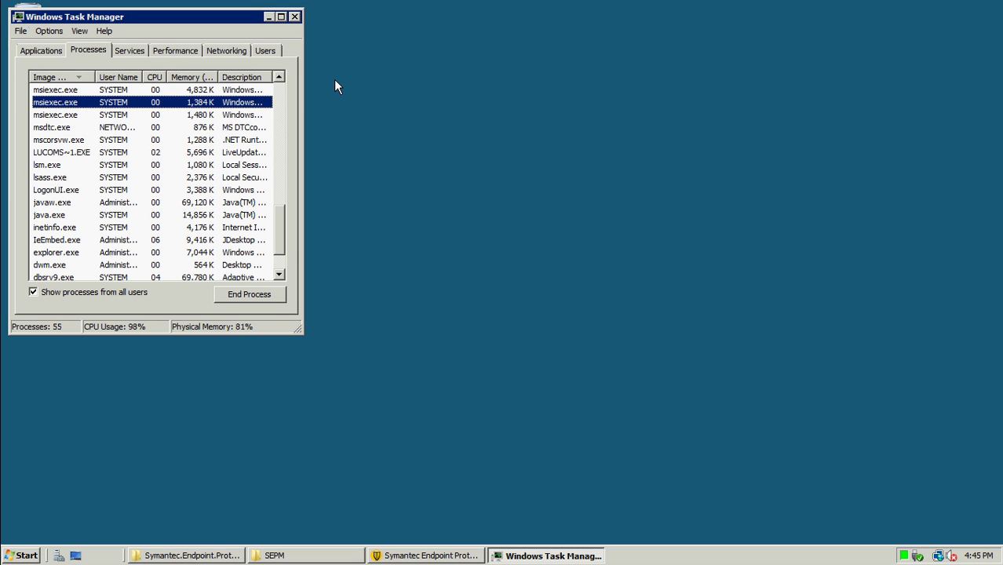
left_click(269, 17)
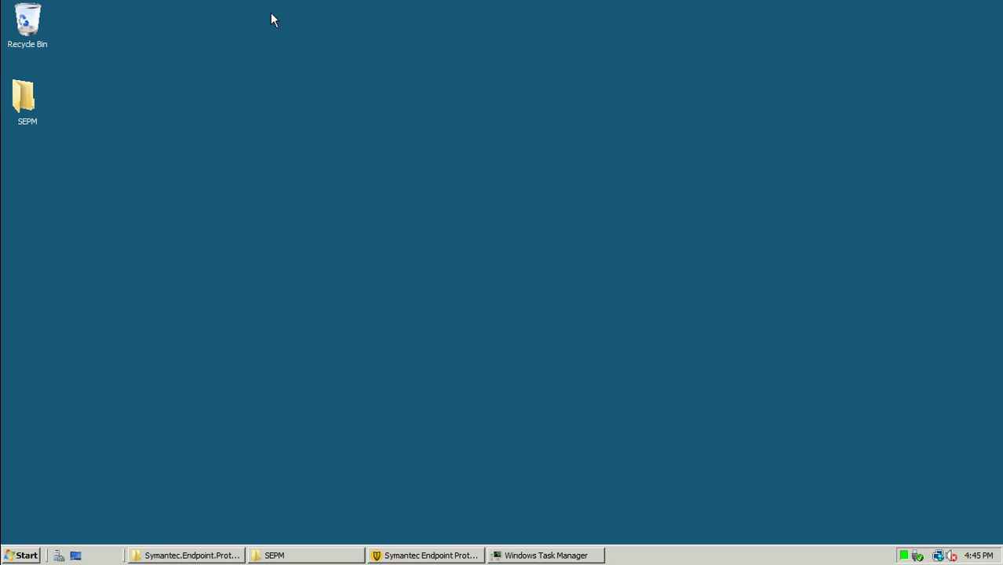
mouse_move(553, 9)
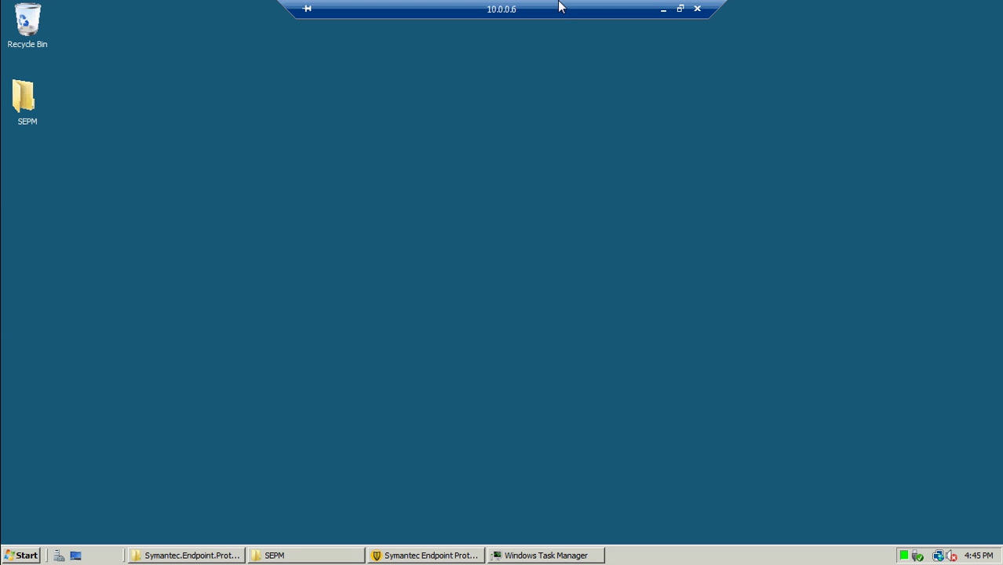
left_click(663, 8)
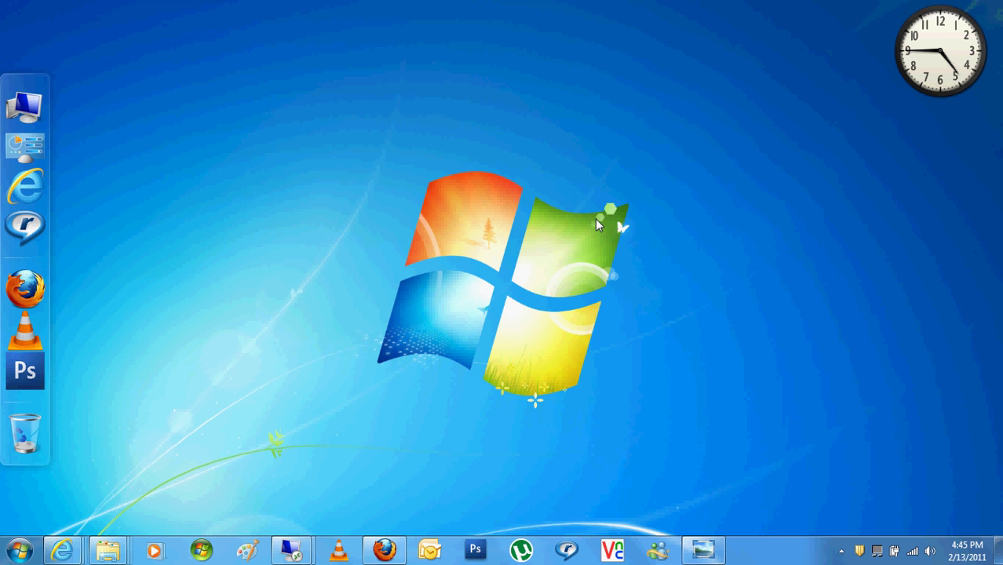